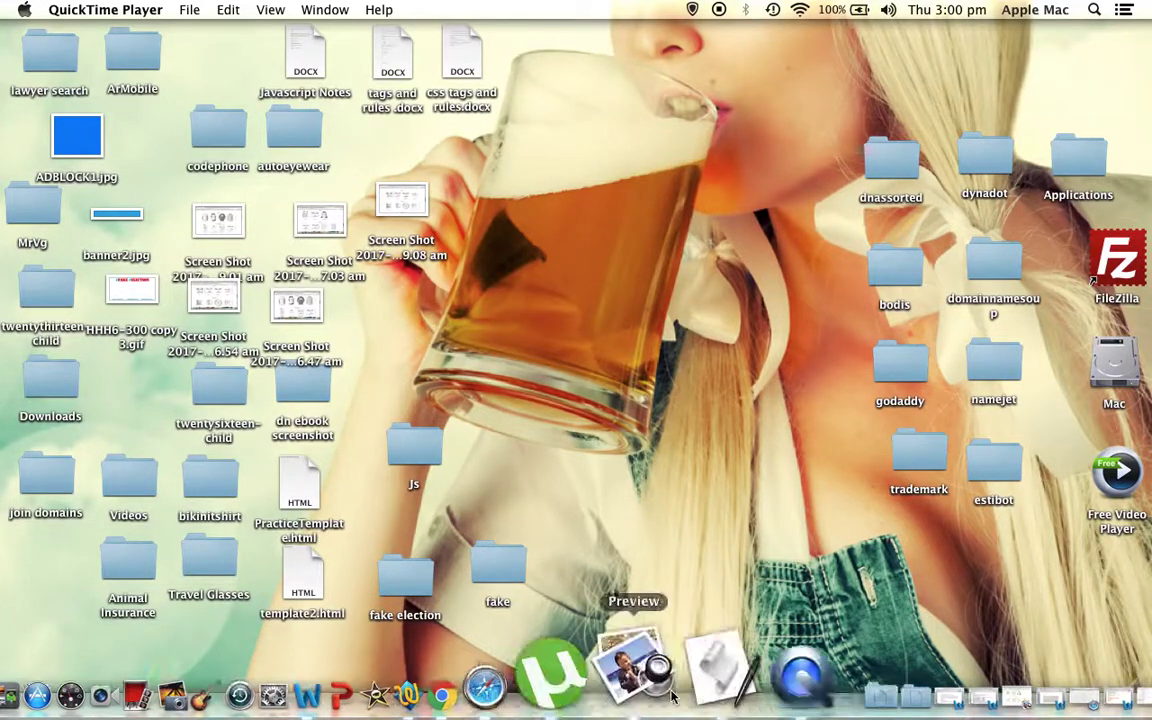
left_click(556, 688)
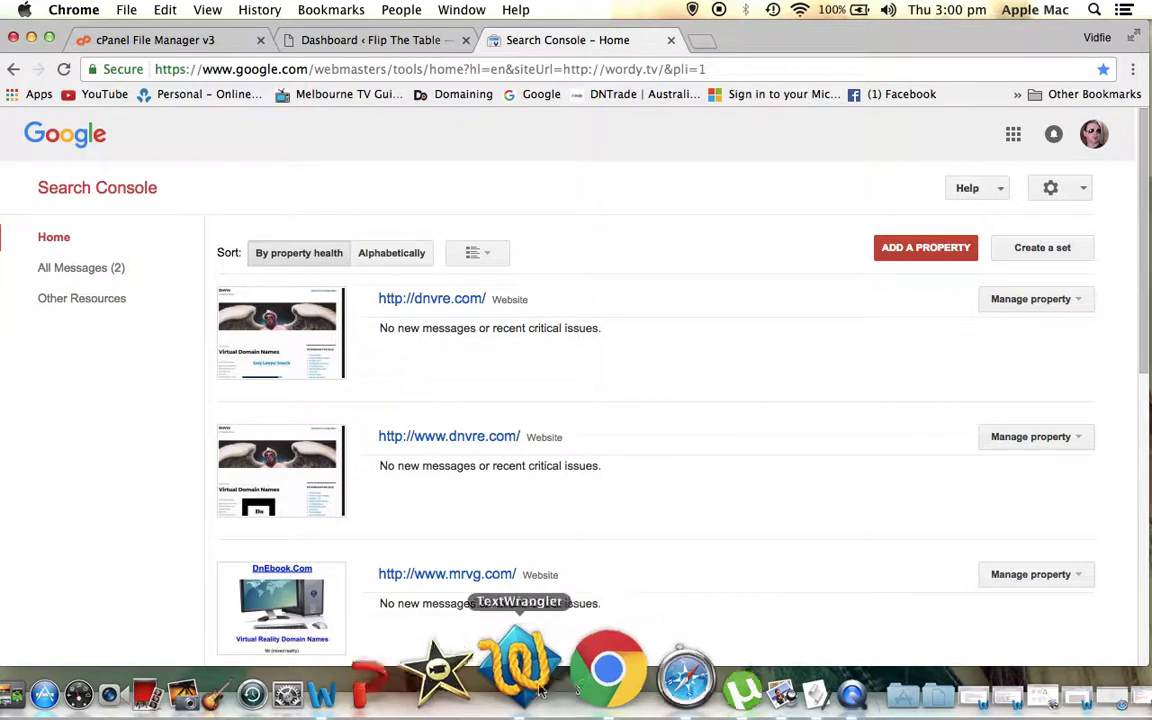
left_click(908, 250)
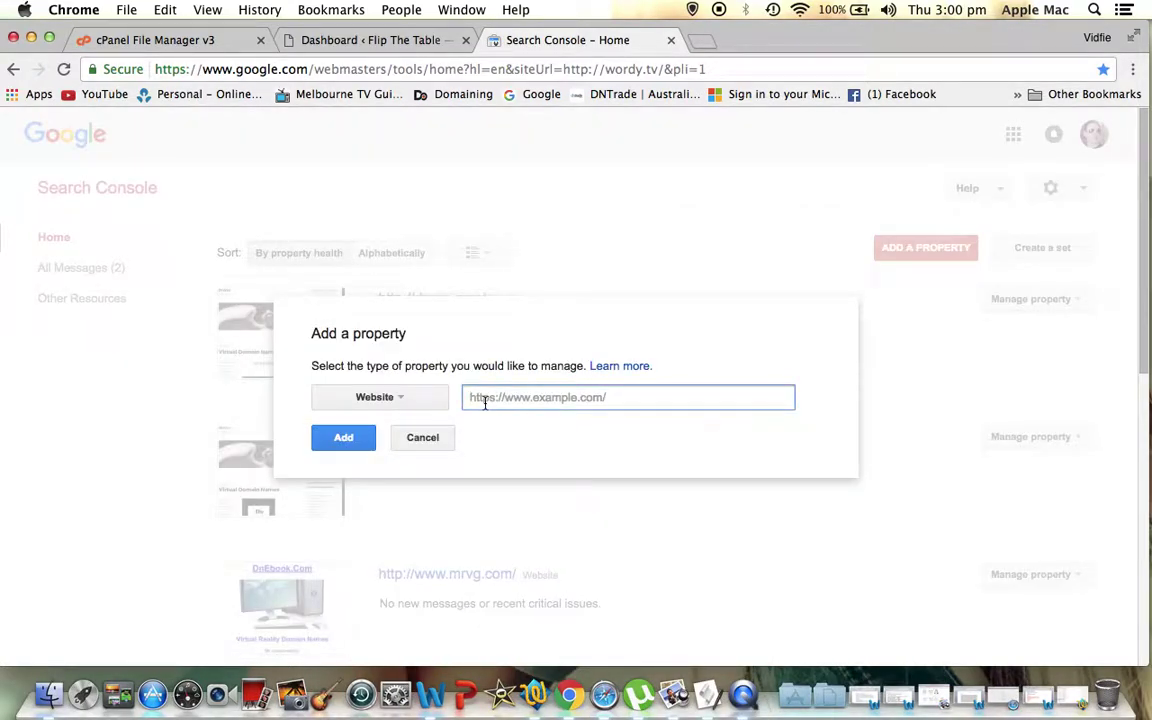
type("http")
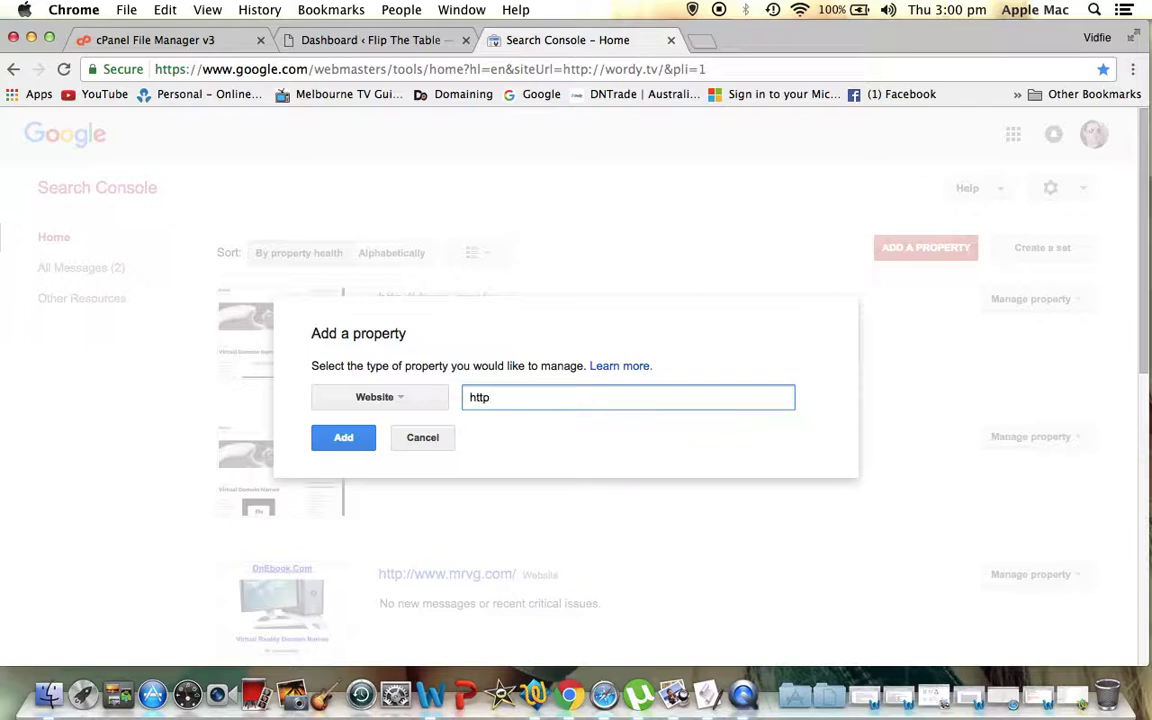
type("://www.angryangry")
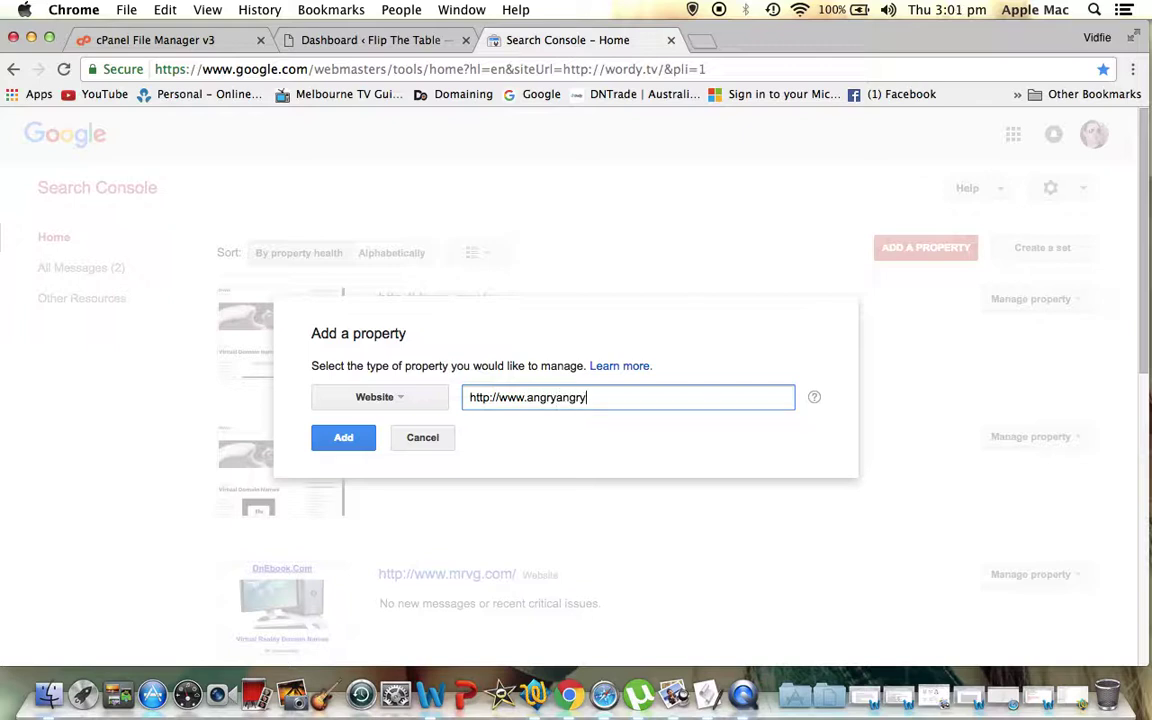
type("man.xyz")
left_click(338, 443)
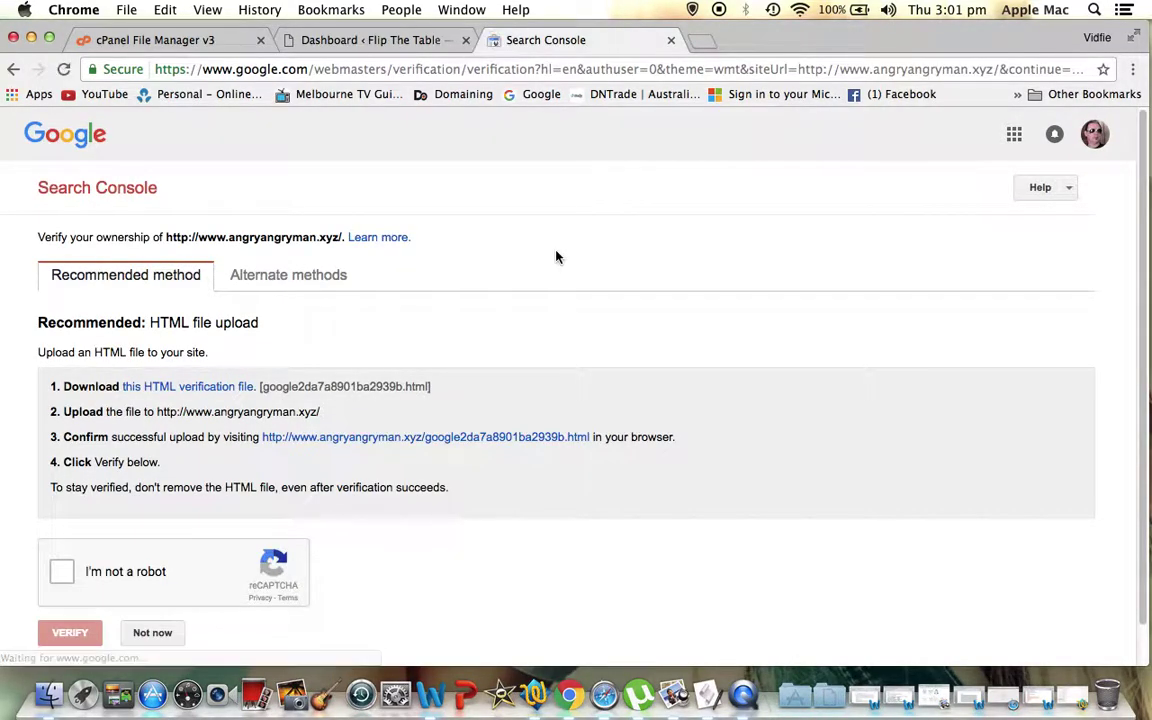
Choose the alternate HTML tag verification method and copy the google-site-verification meta tag
left_click(280, 279)
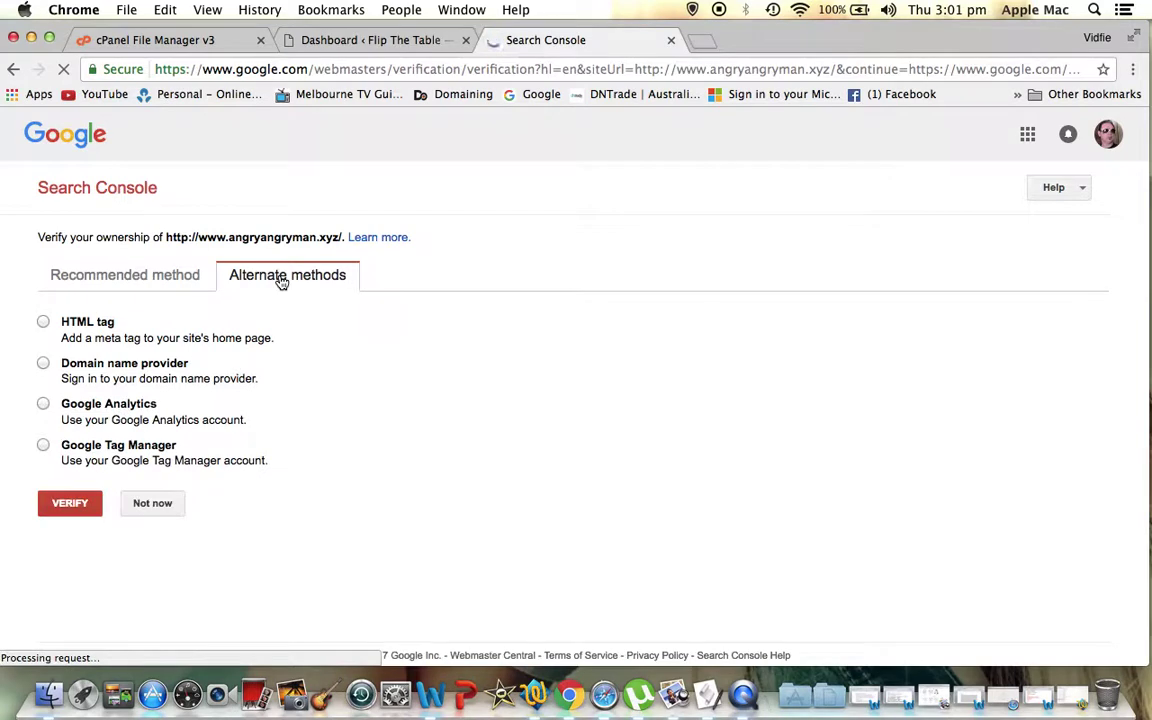
left_click(43, 321)
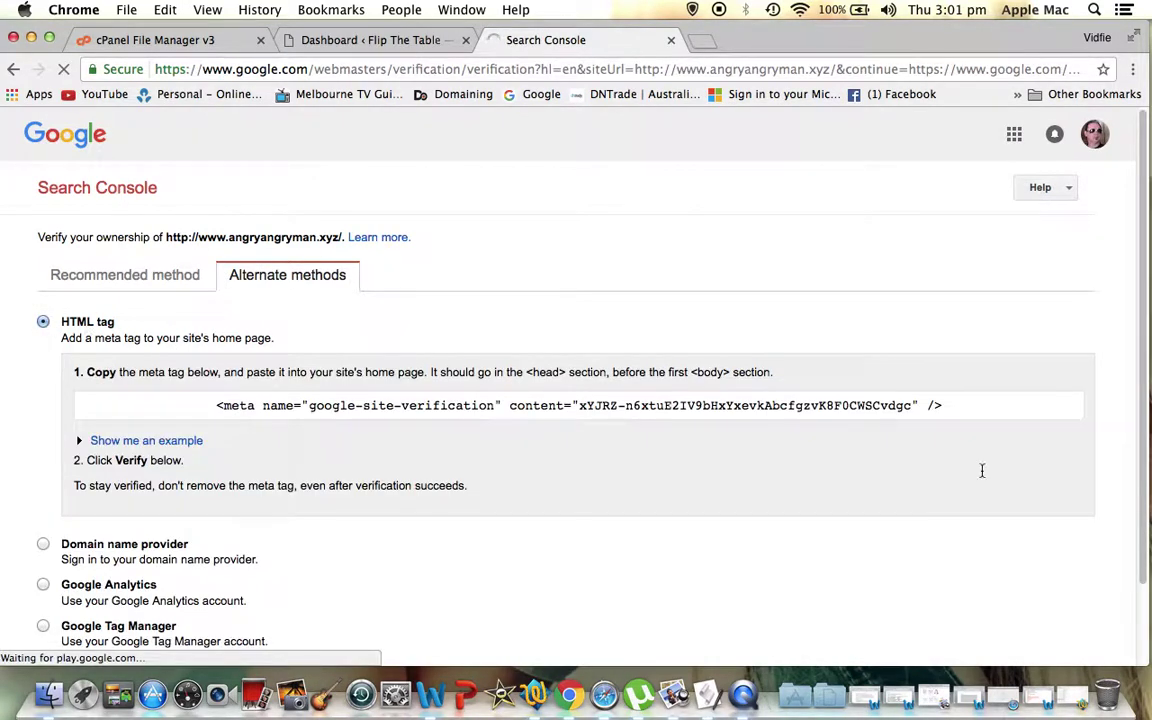
left_click_drag(957, 407, 210, 405)
key("super+c")
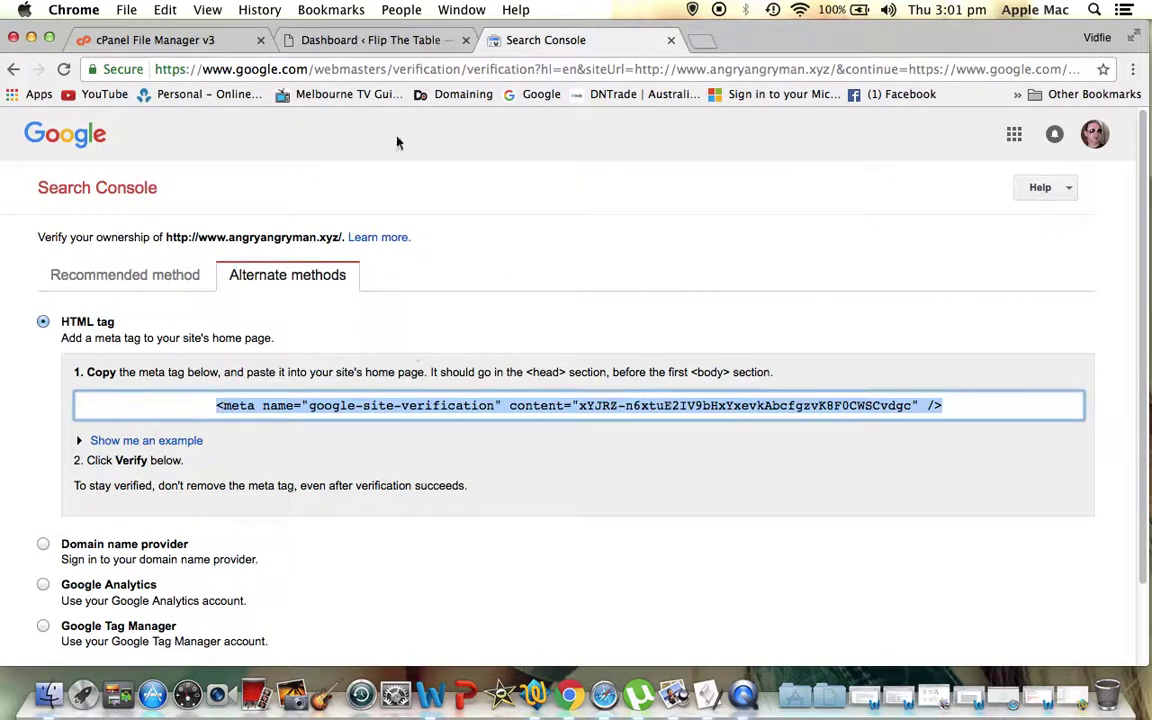
Open the Twenty Seventeen Theme Header (header.php) in the site's WordPress theme editor
left_click(338, 43)
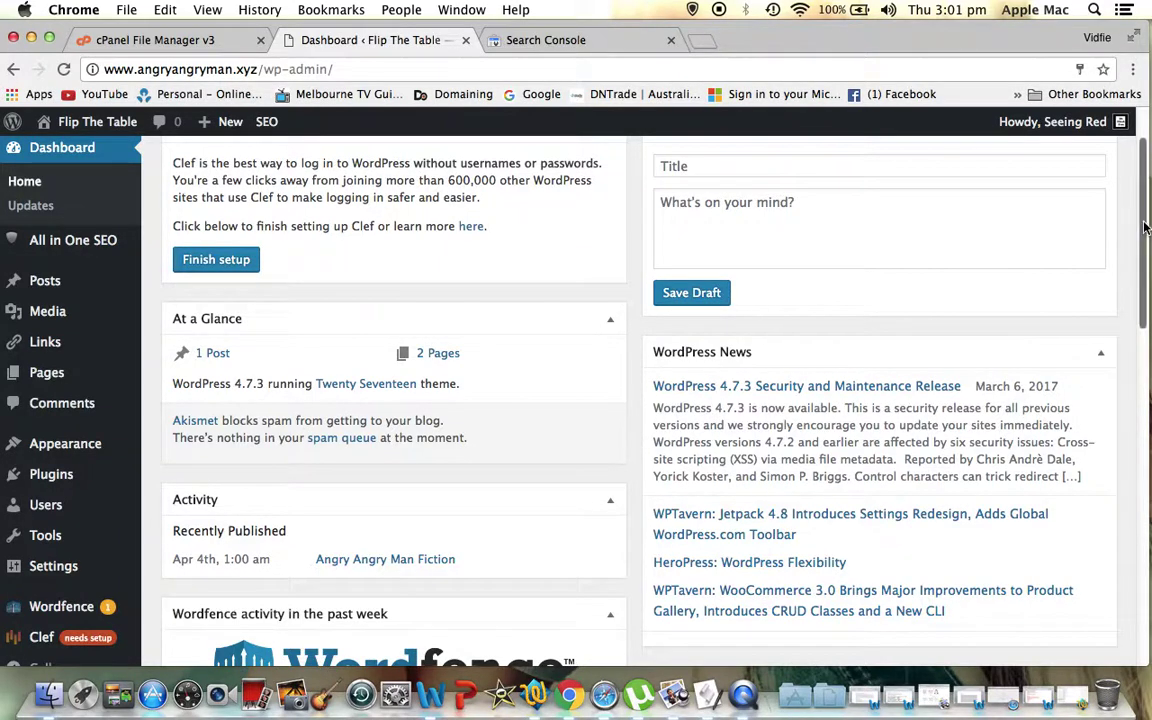
mouse_move(100, 443)
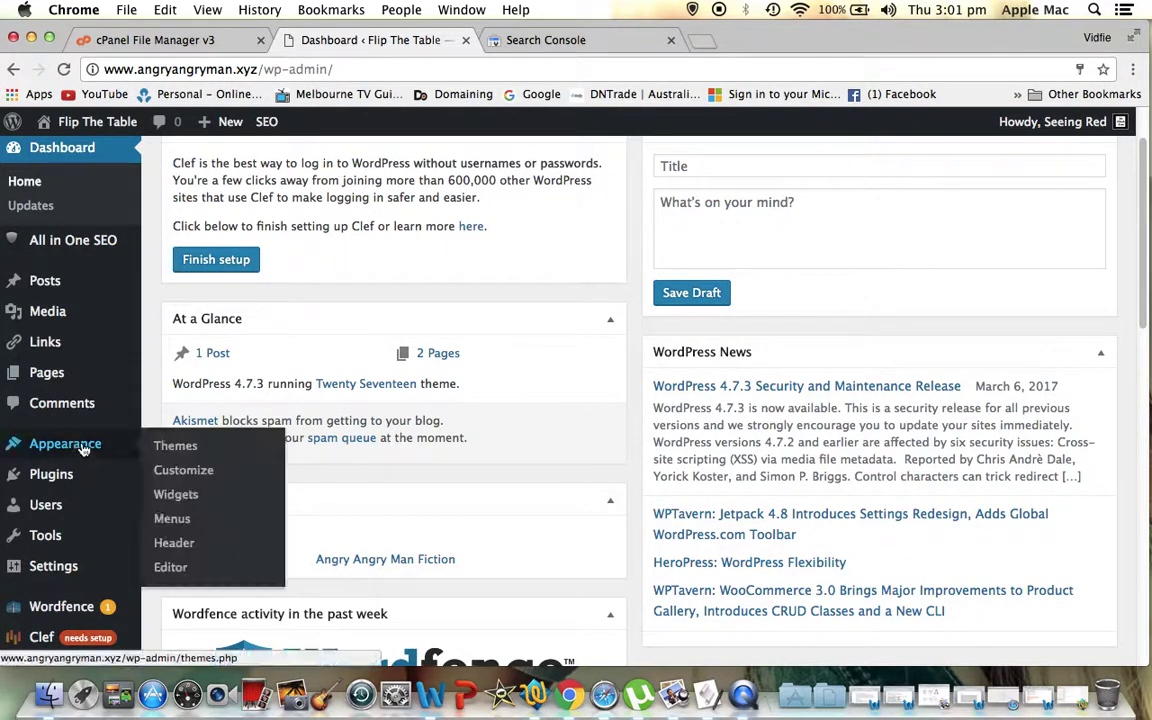
left_click(167, 569)
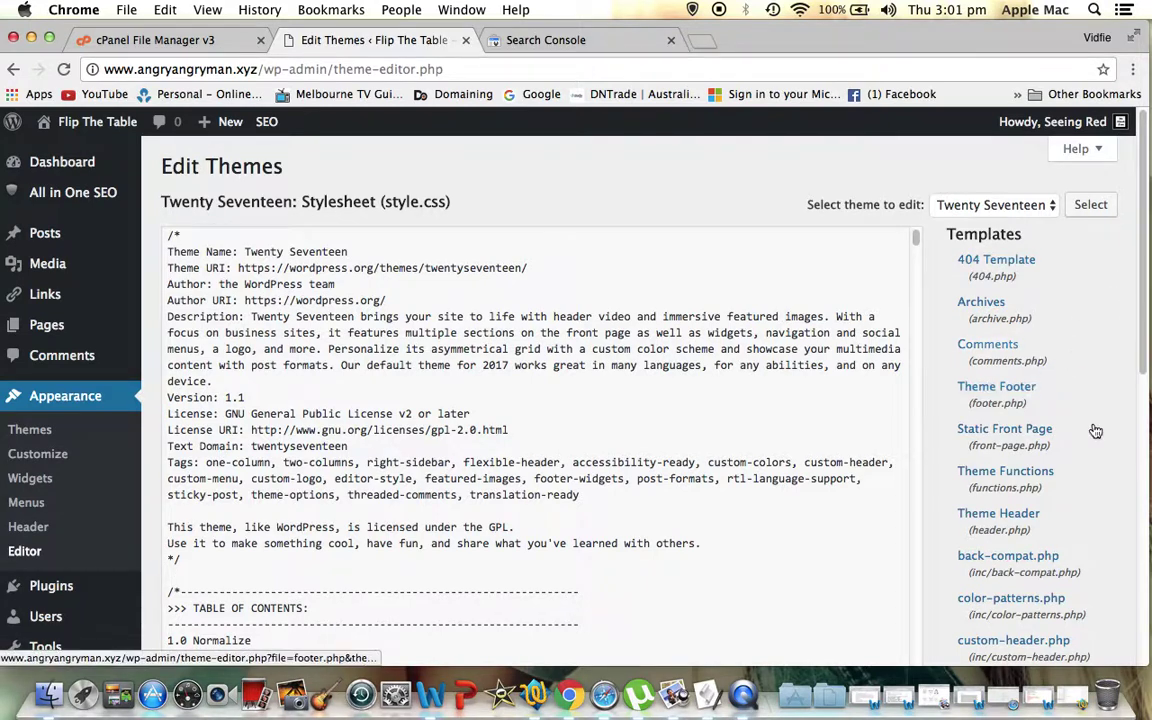
left_click(976, 514)
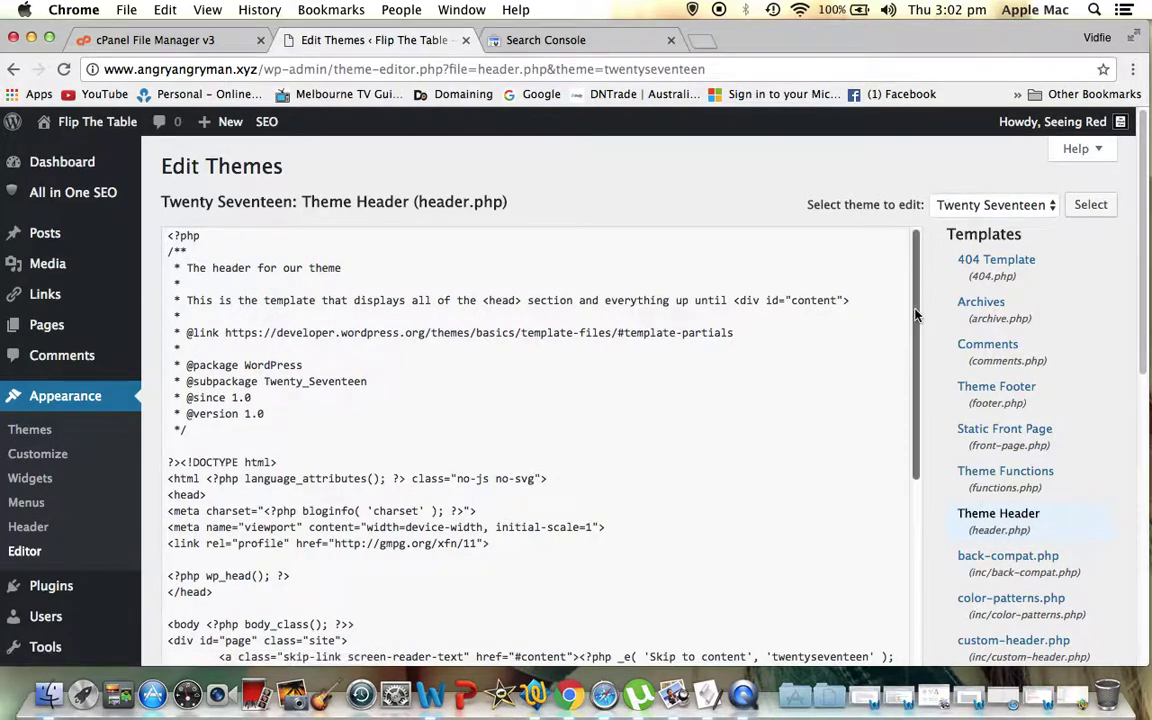
Try to paste the site verification meta tag after wp_head() in header.php and update the file, going back to the site's front page
left_click_drag(914, 430, 905, 401)
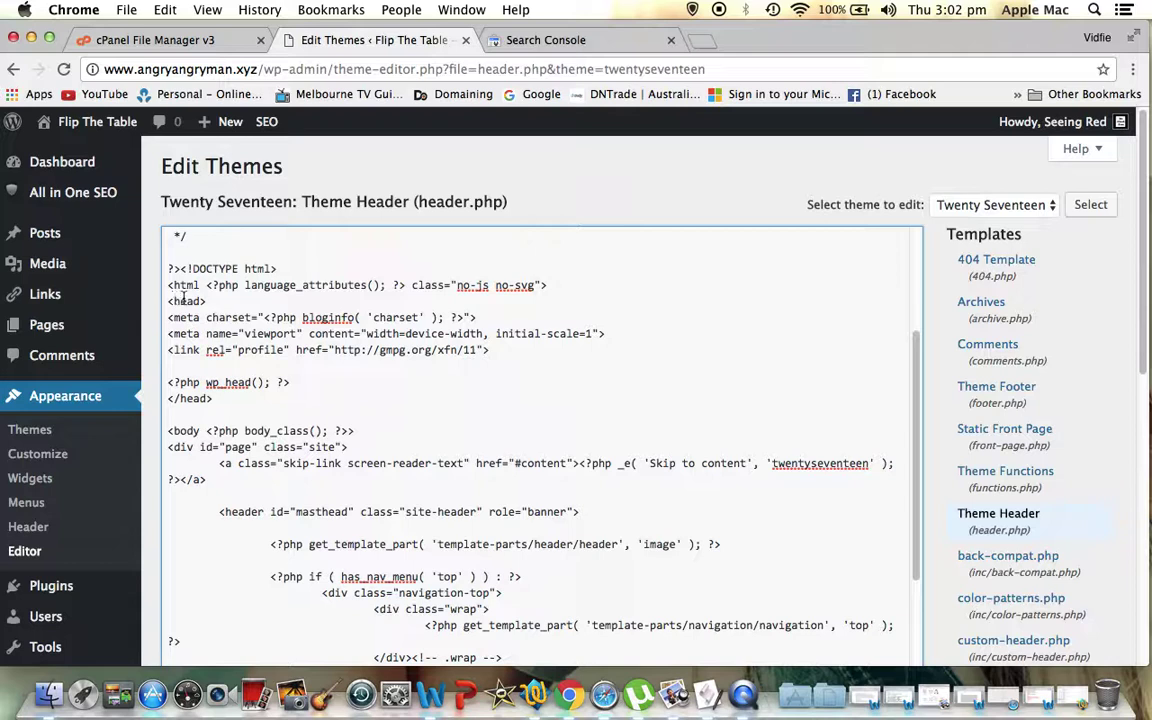
left_click(298, 381)
key("Return")
scroll(298, 381, "up", 1)
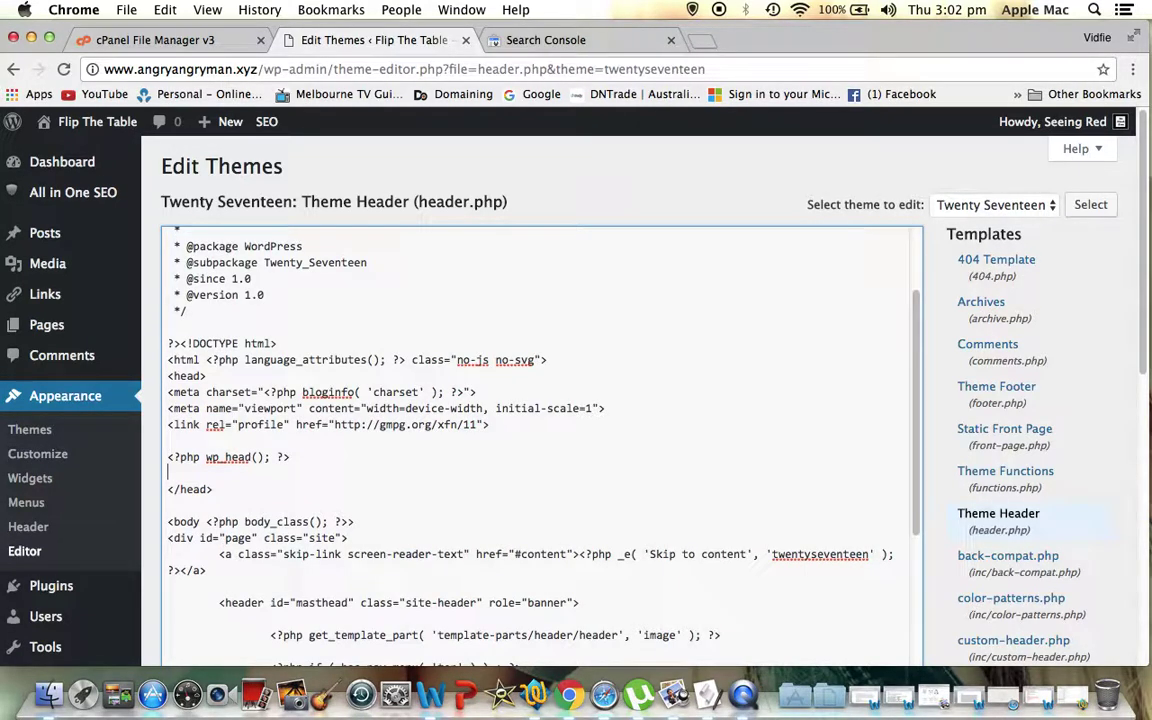
key("super+v")
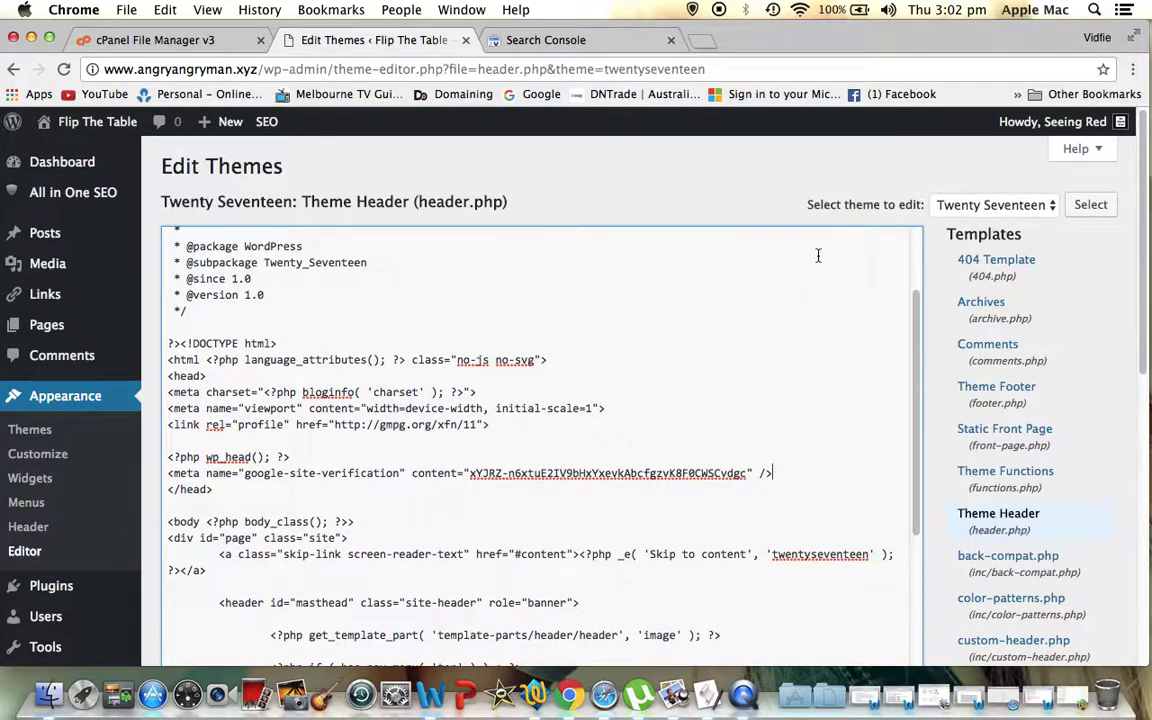
left_click_drag(1140, 290, 1131, 437)
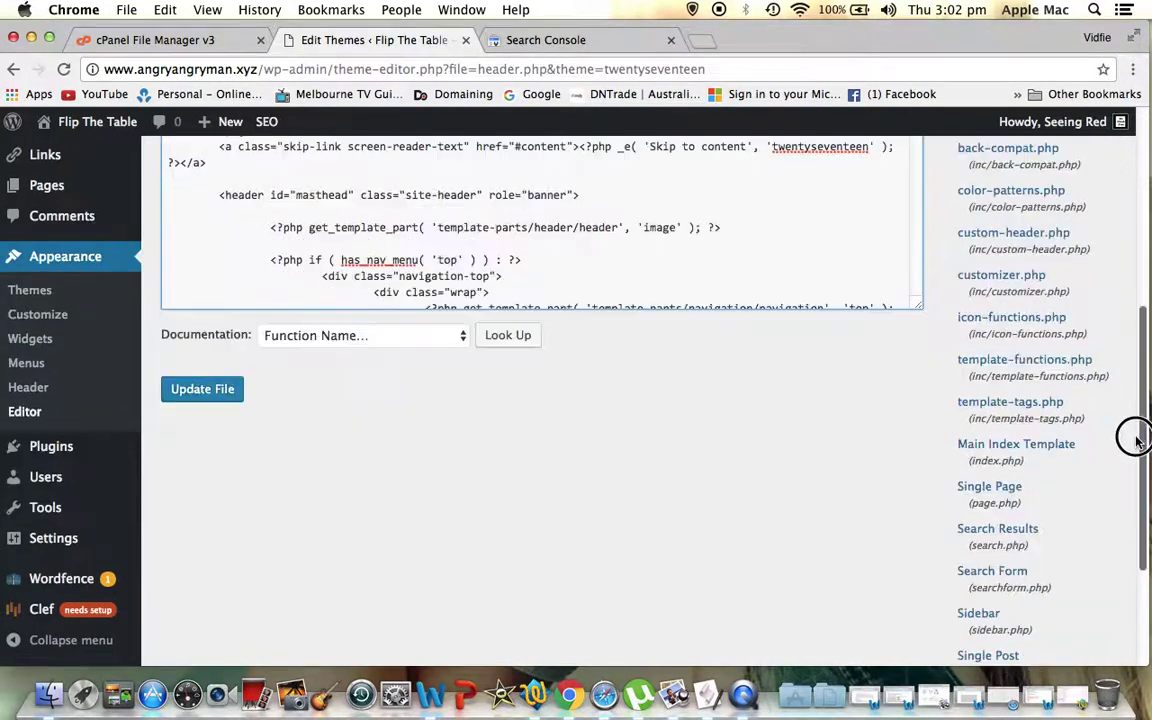
left_click(201, 389)
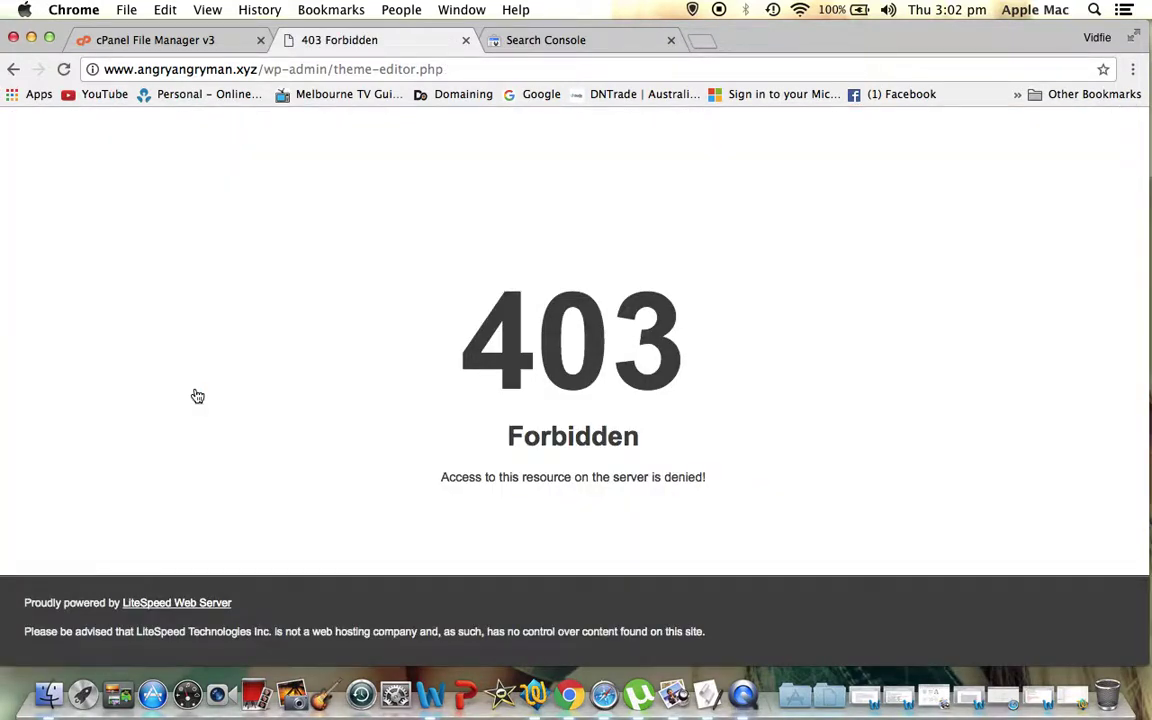
left_click(13, 70)
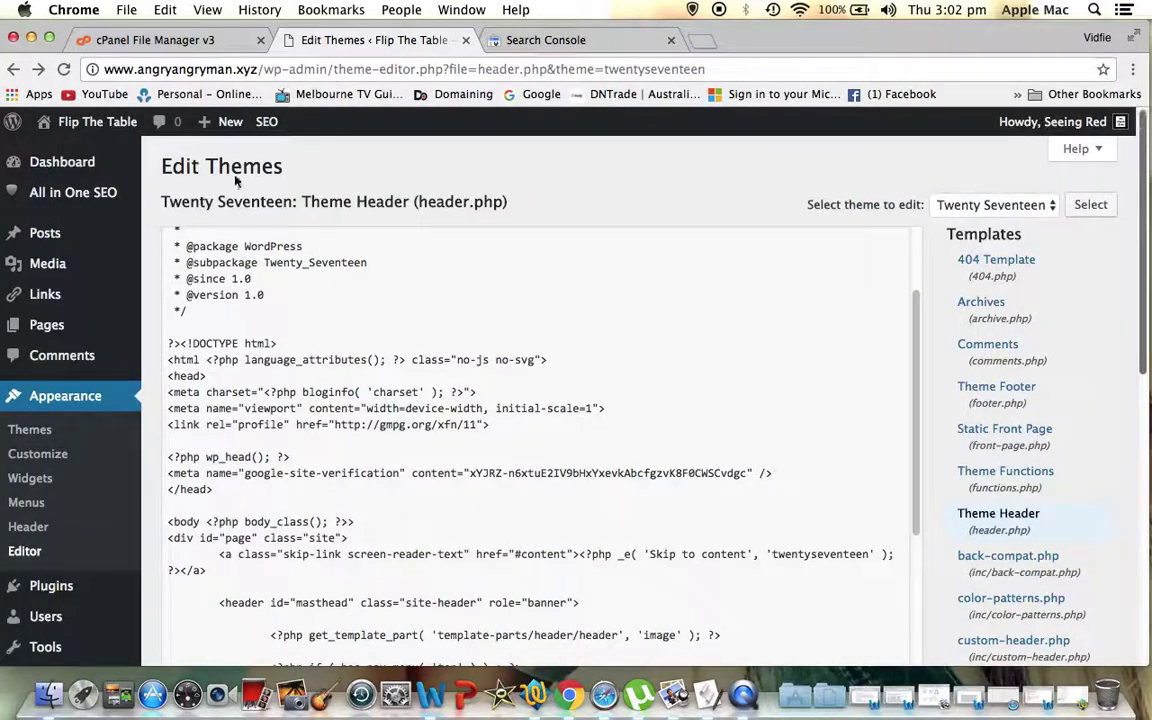
left_click(72, 122)
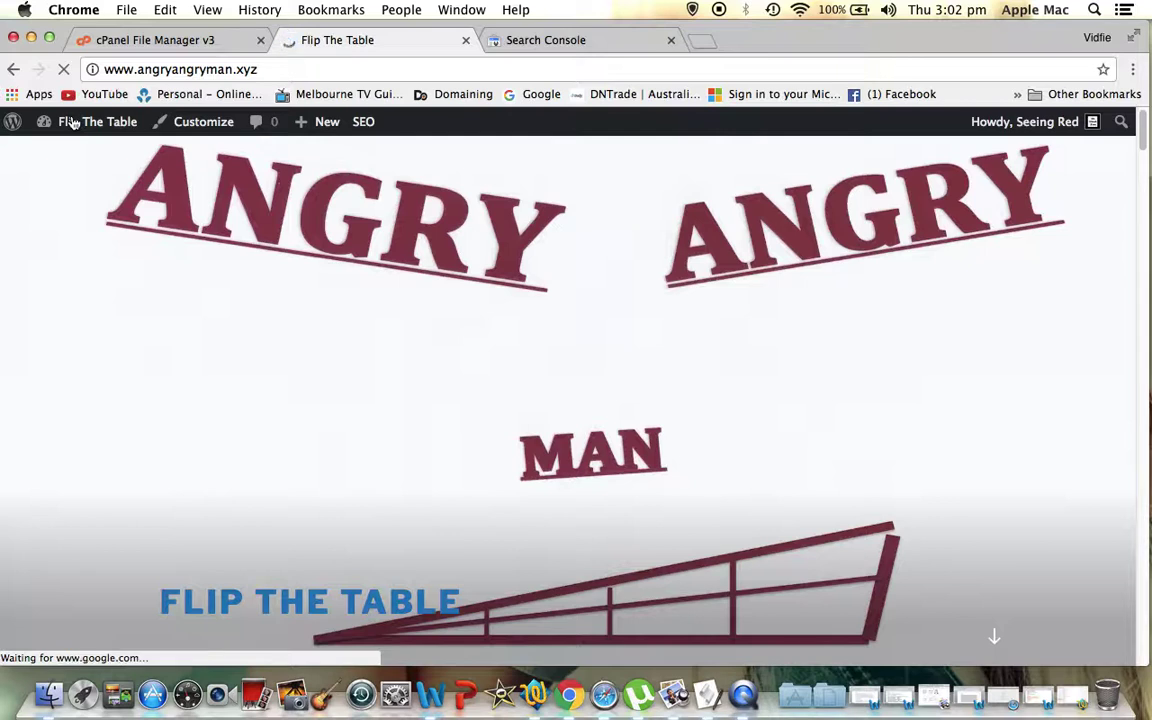
In cPanel, open the document root of the angryangryman.xyz addon domain in the File Manager
left_click(181, 45)
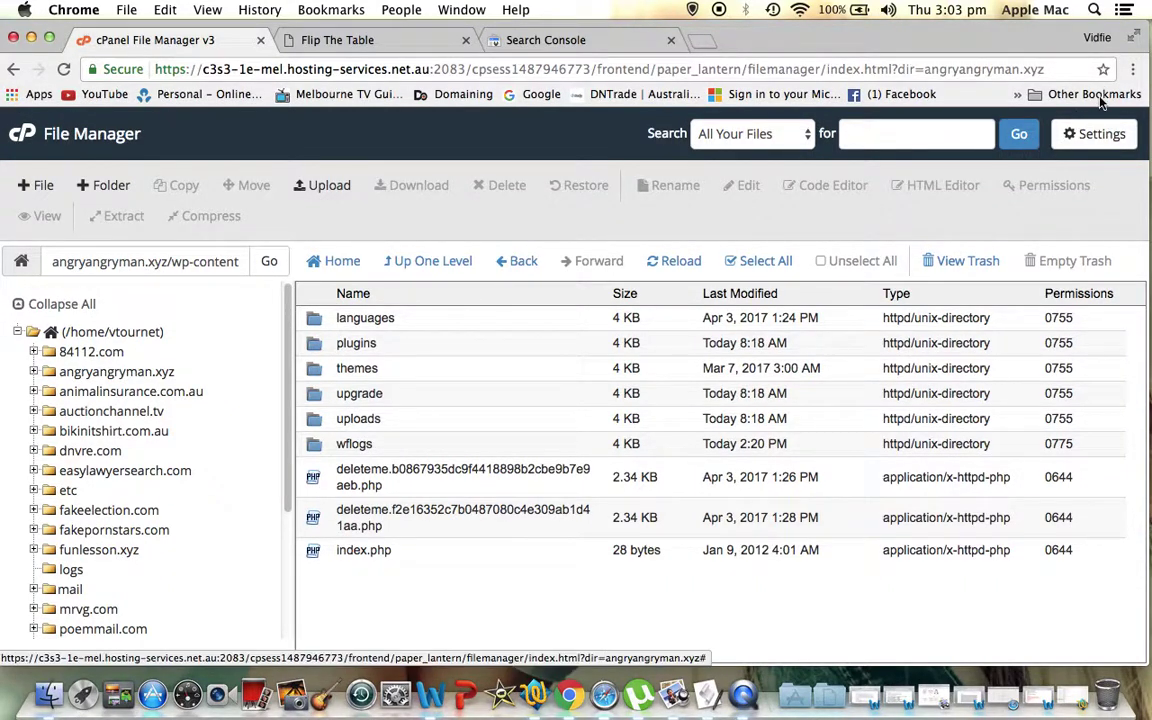
left_click(13, 72)
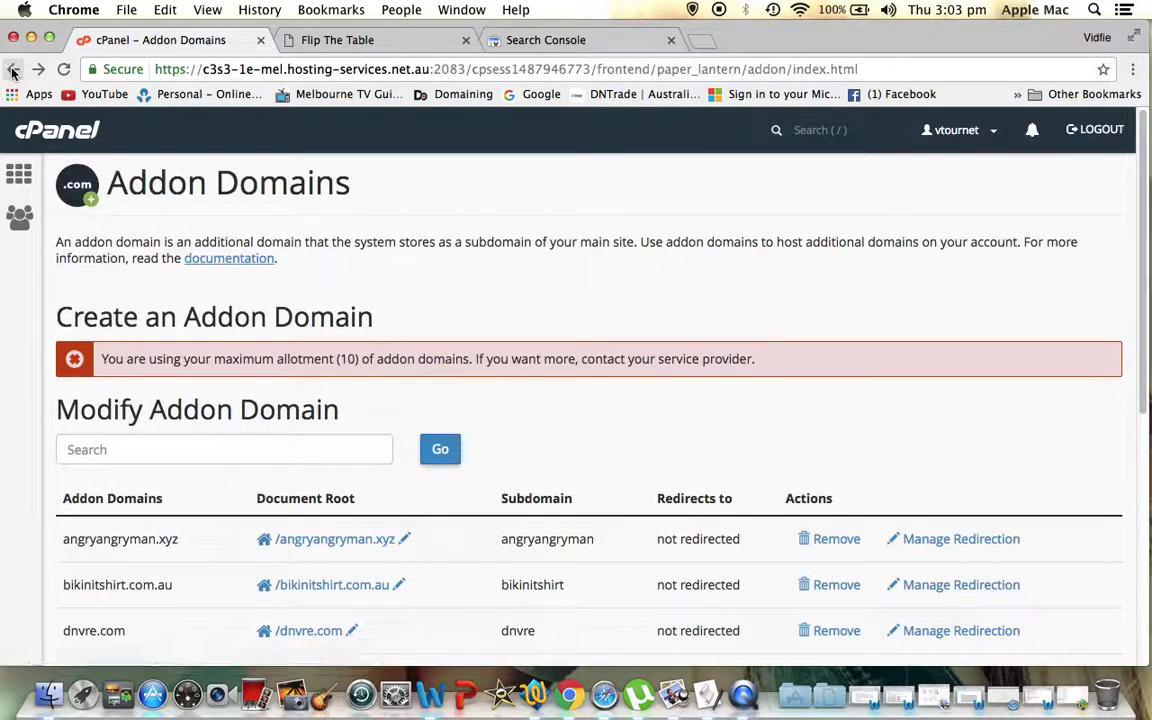
left_click_drag(1139, 298, 1115, 327)
left_click(326, 506)
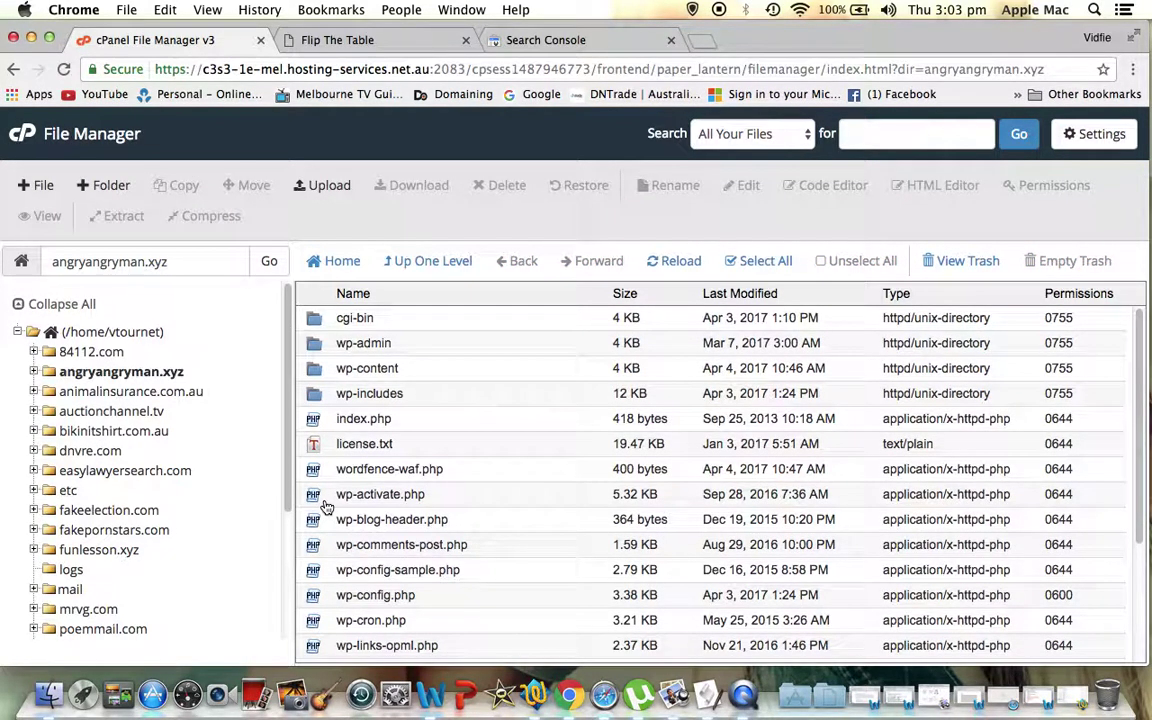
Browse to the twentyseventeen theme folder under angryangryman.xyz/wp-content/themes
left_click(92, 372)
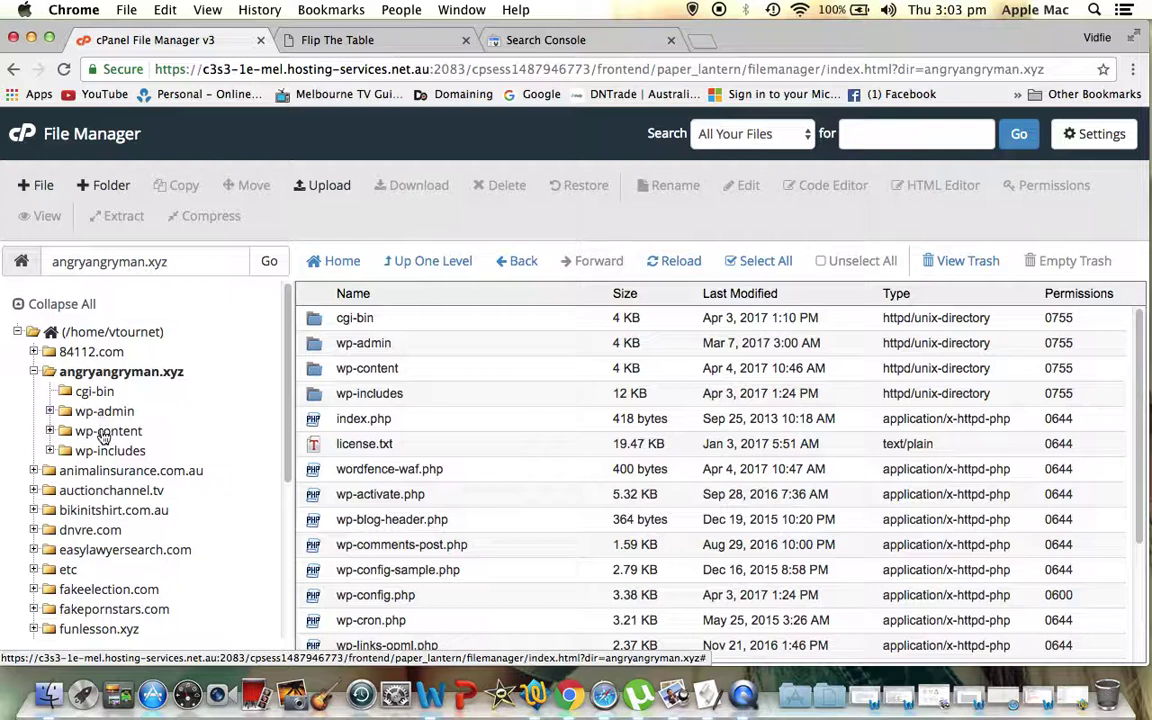
left_click(104, 432)
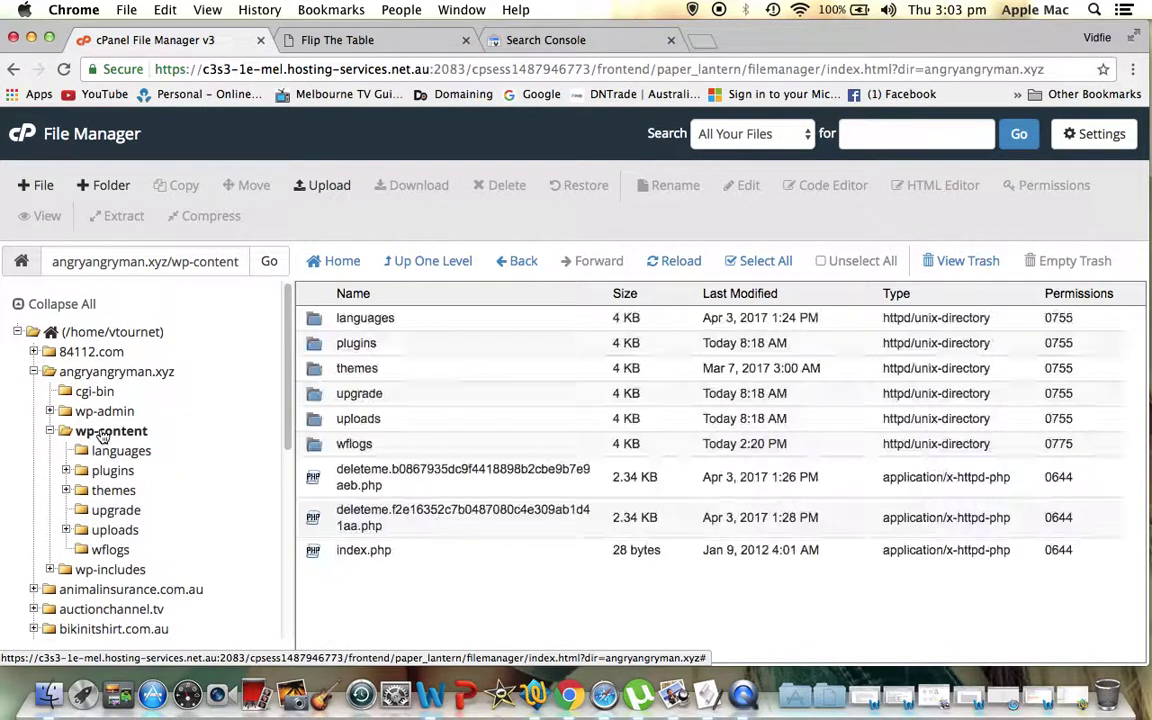
left_click(318, 371)
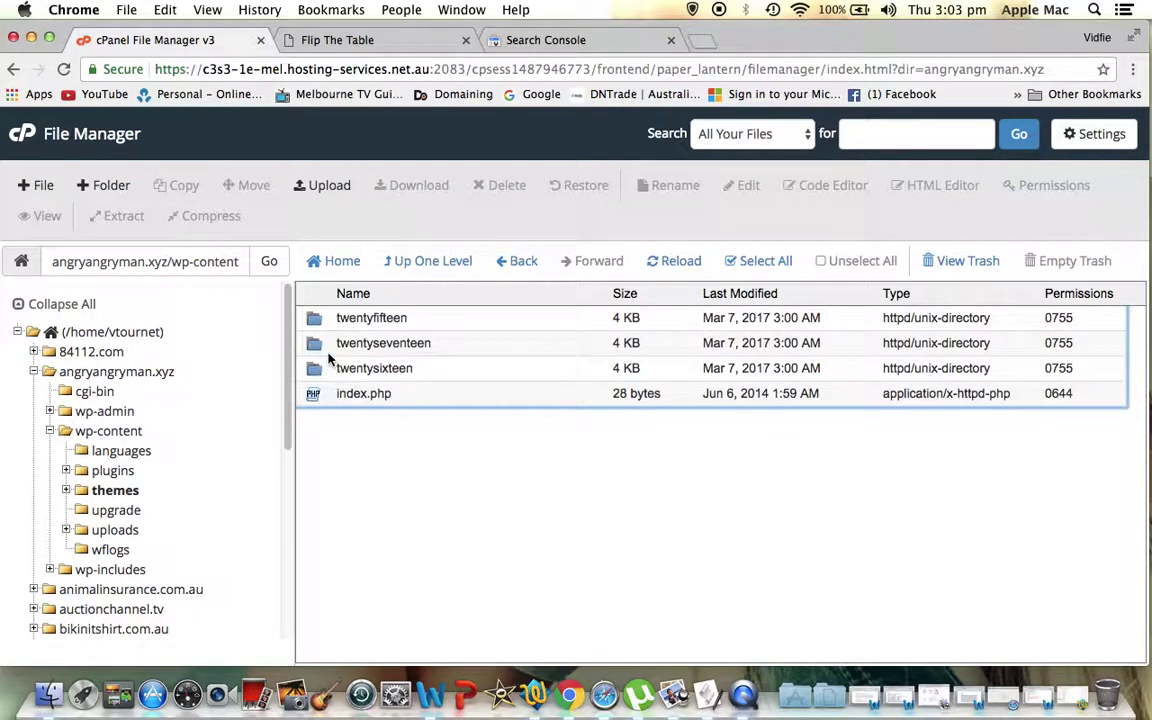
left_click(316, 347)
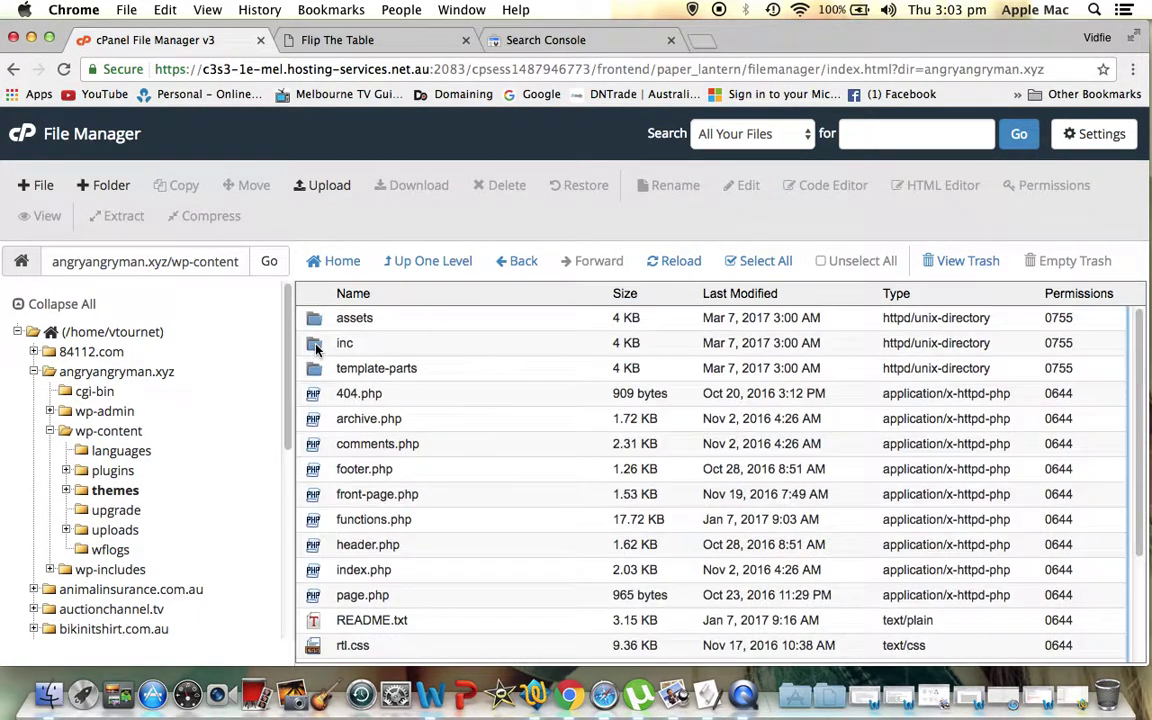
Open the theme's header.php for editing in the File Manager's text editor
left_click(313, 547)
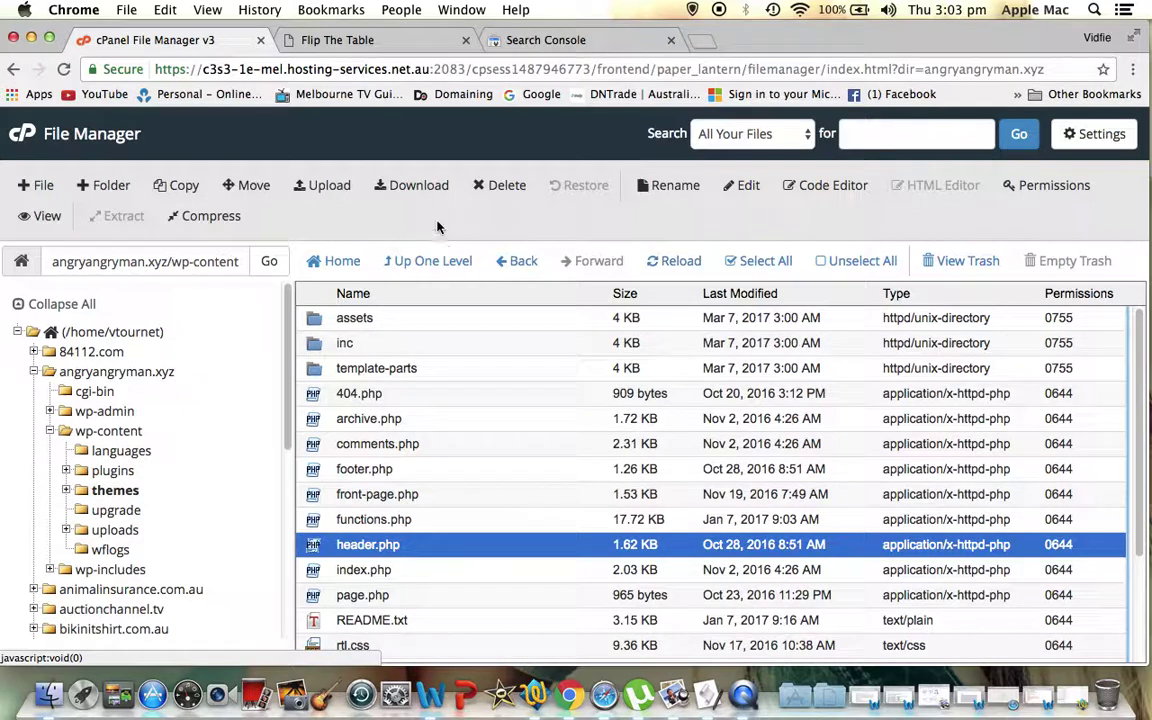
left_click(749, 188)
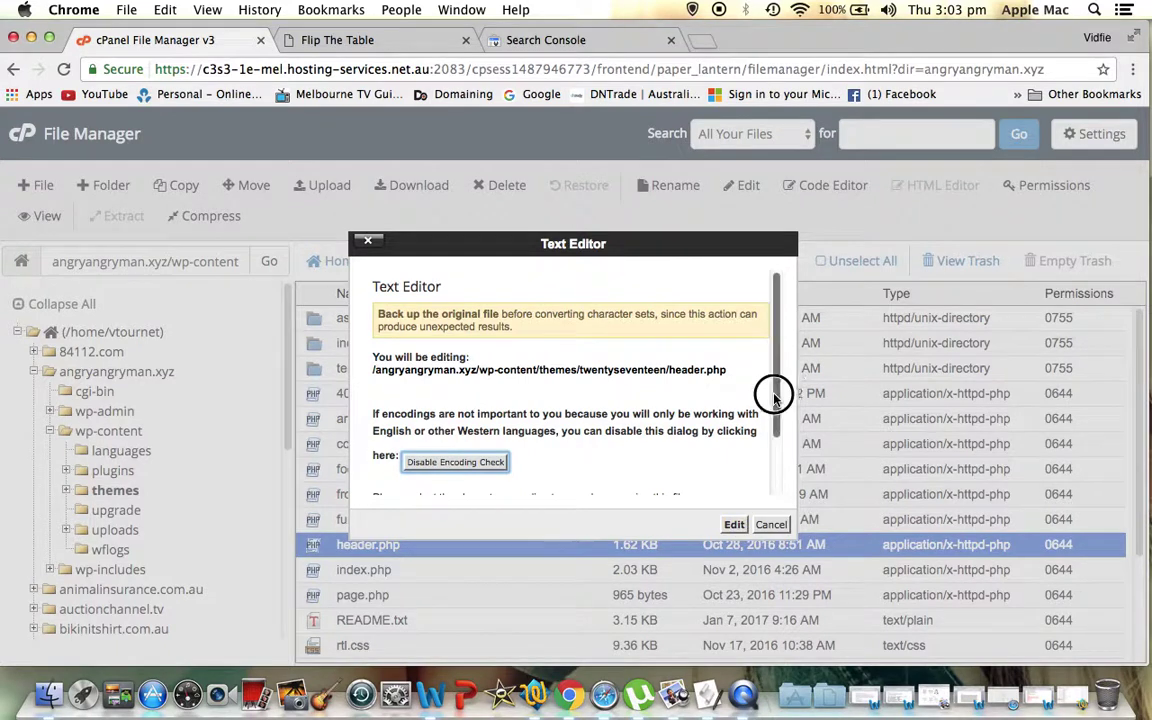
left_click_drag(776, 463, 776, 504)
left_click(733, 525)
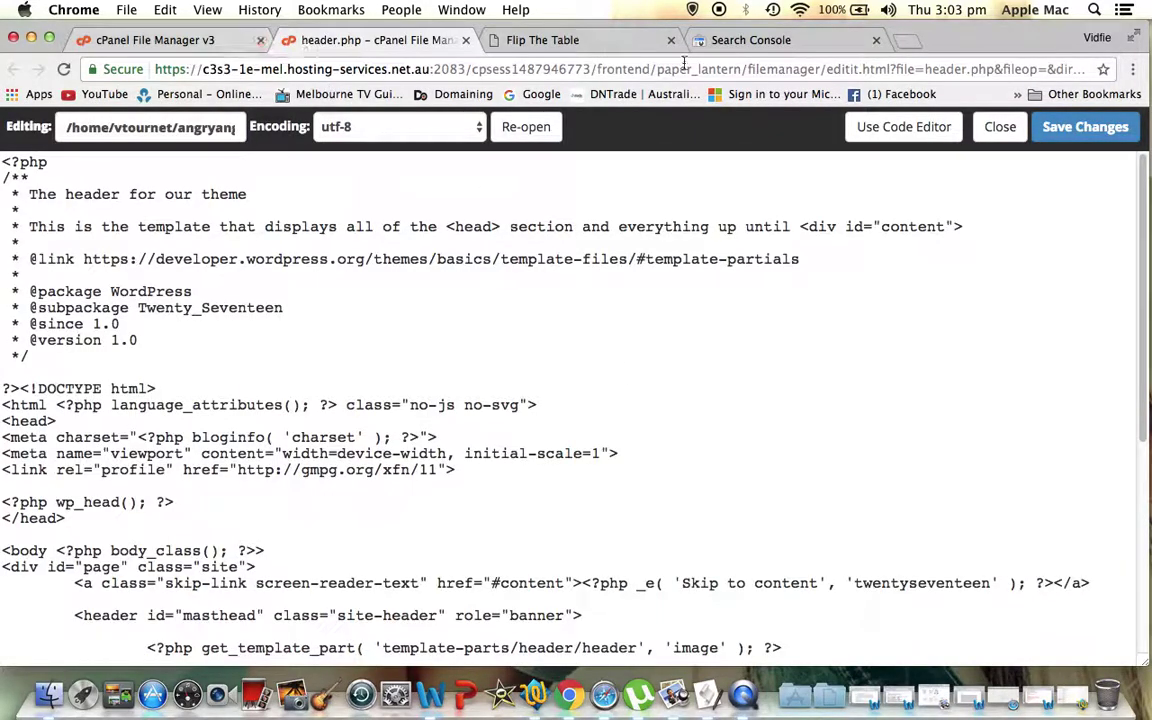
Try to verify ownership of angryangryman.xyz in Search Console with the HTML tag method
left_click(743, 44)
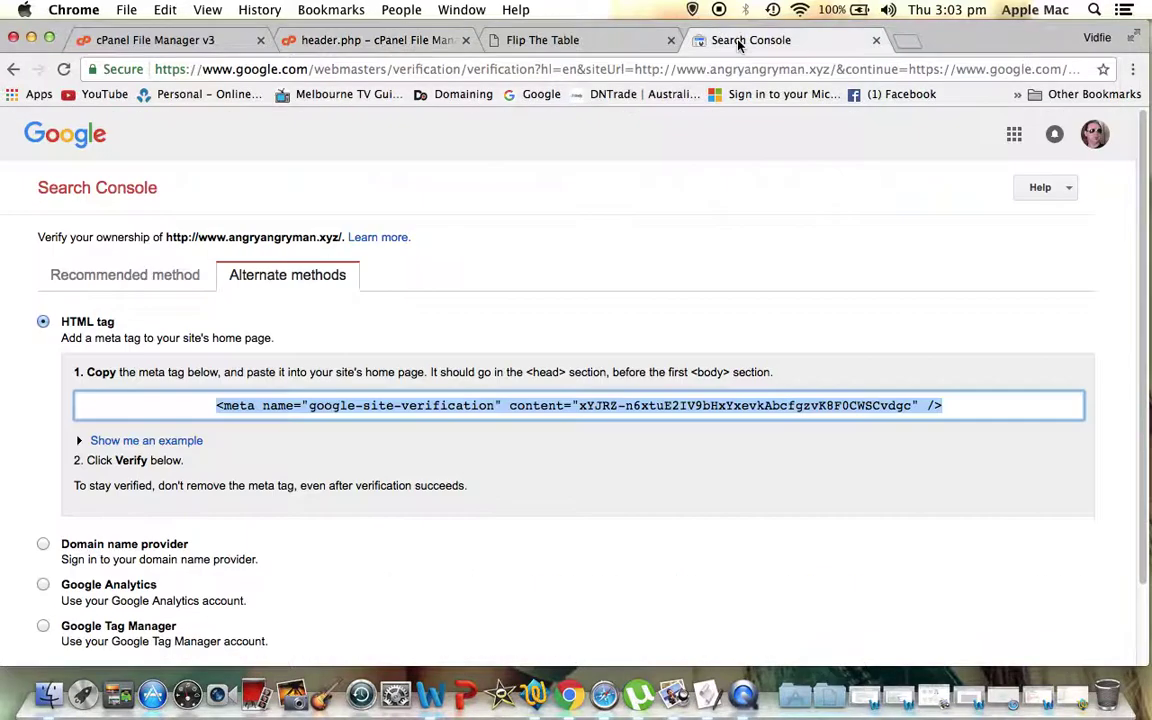
left_click(659, 474)
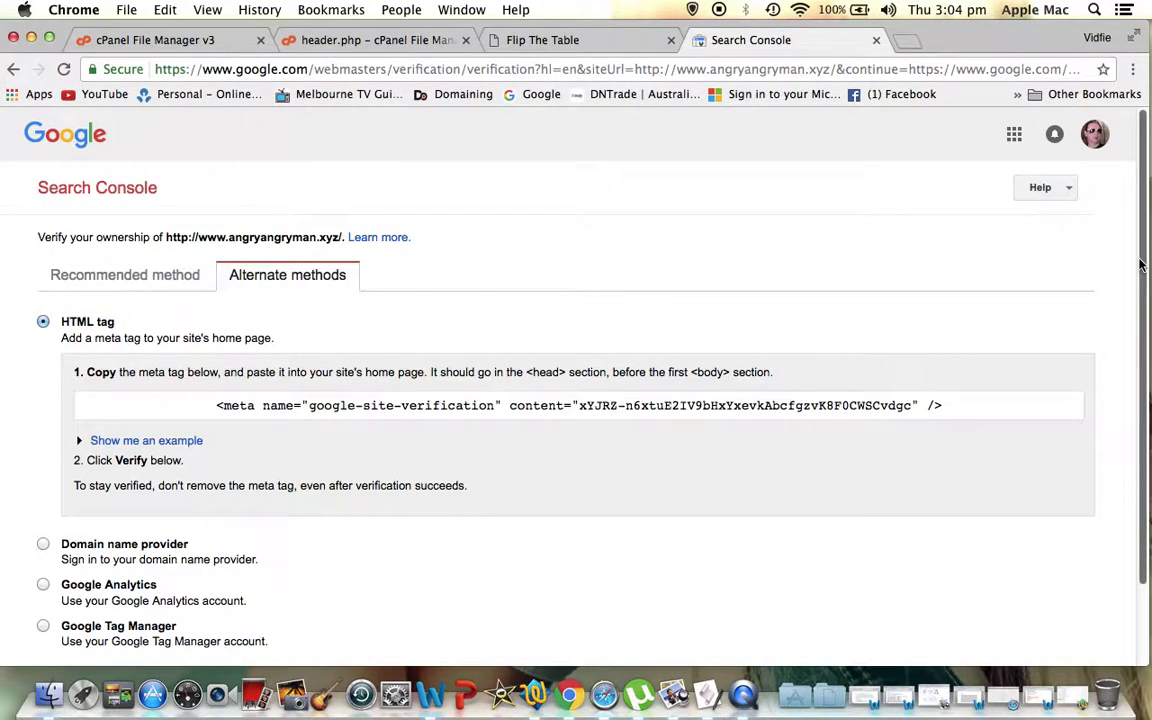
left_click_drag(1141, 294, 1126, 414)
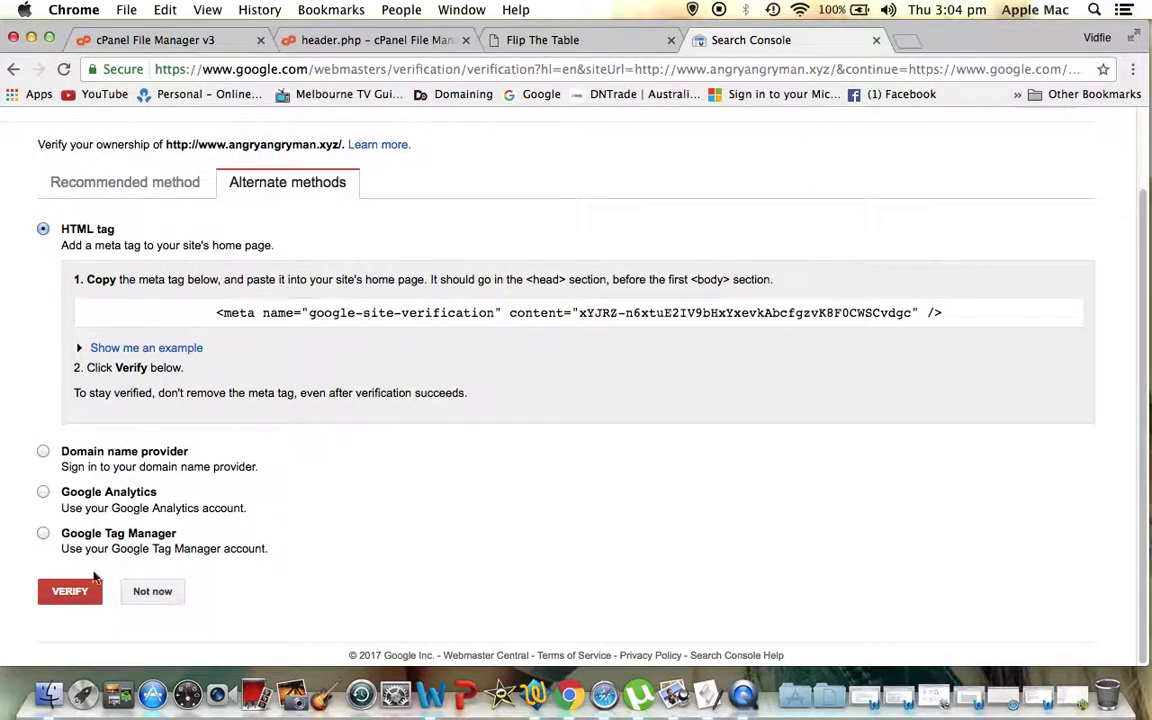
left_click(64, 595)
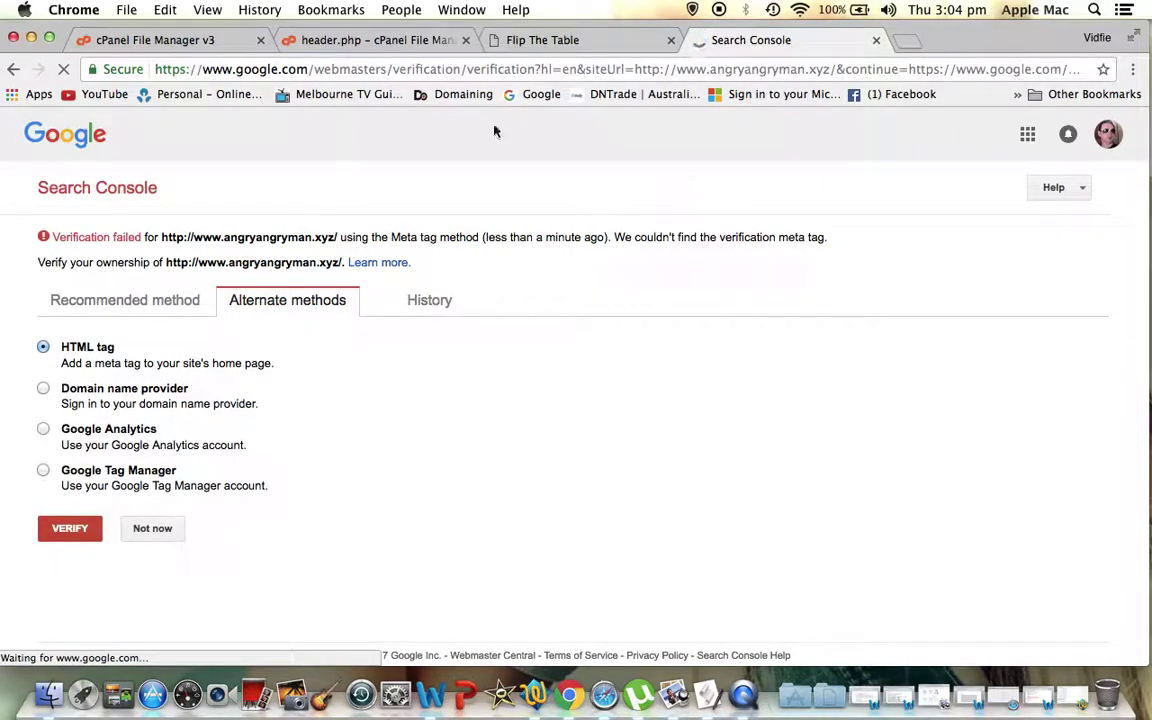
Insert the google-site-verification meta tag with its verification token on a new line above </head> in header.php, then save and close the file
left_click(370, 42)
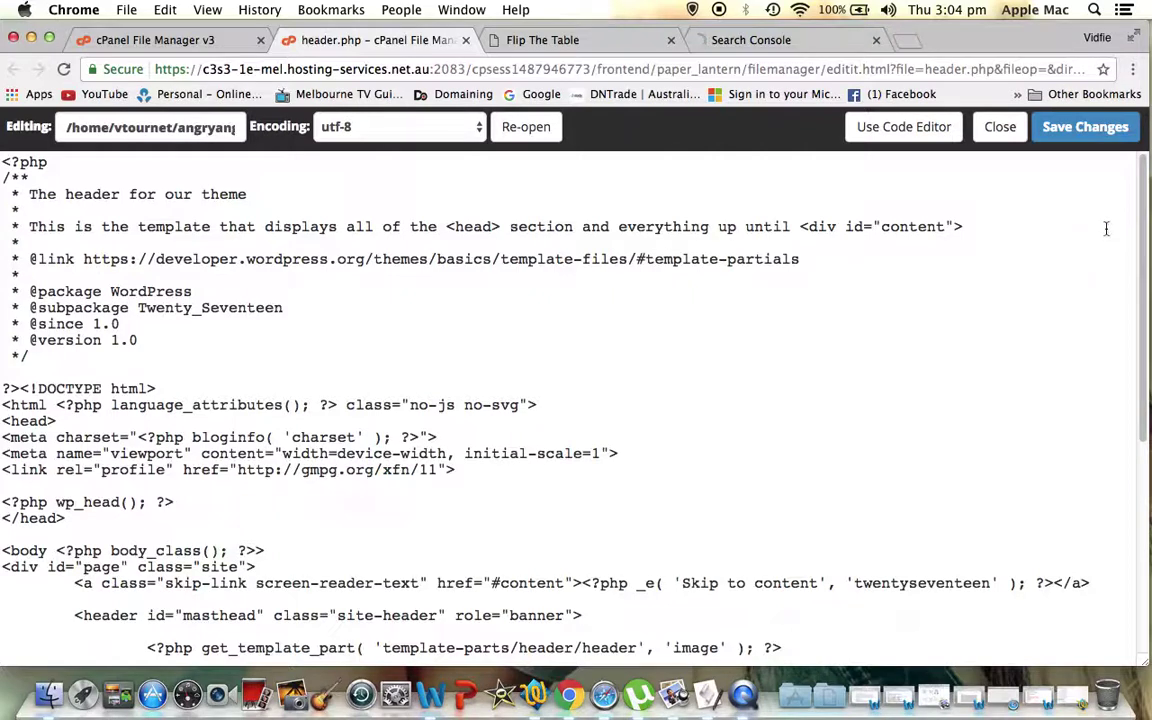
left_click(1144, 226)
scroll(1140, 256, "down", 3)
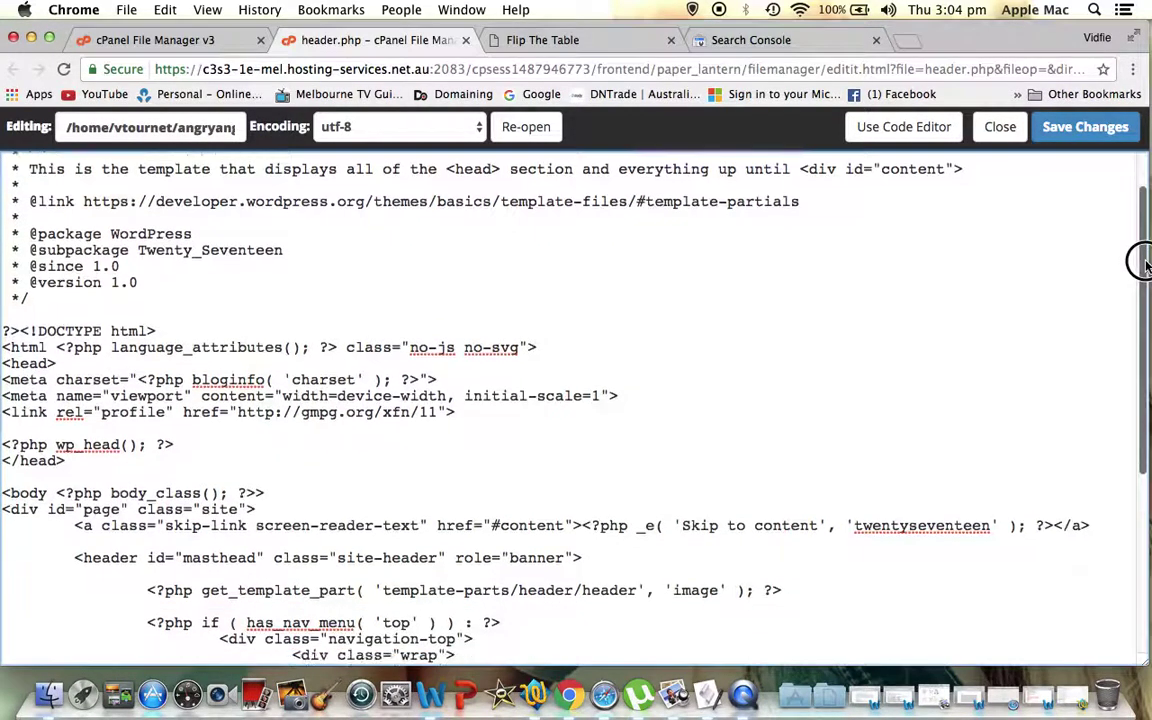
left_click(186, 445)
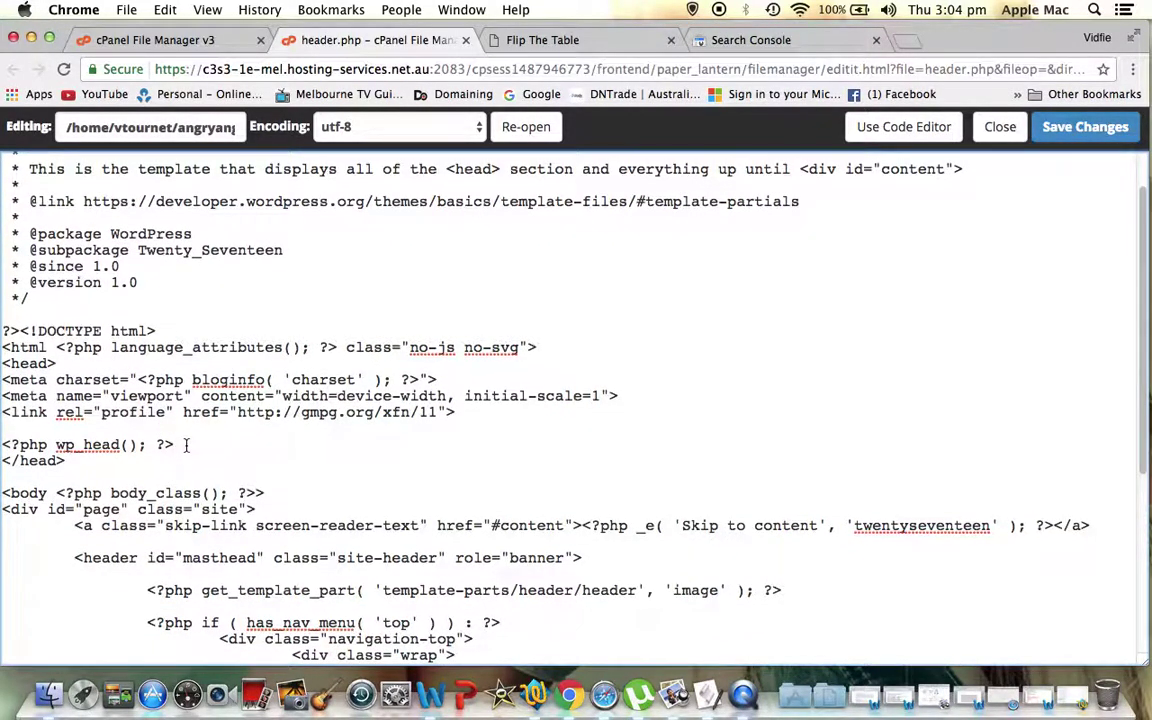
key("Return")
scroll(143, 440, "down", 3)
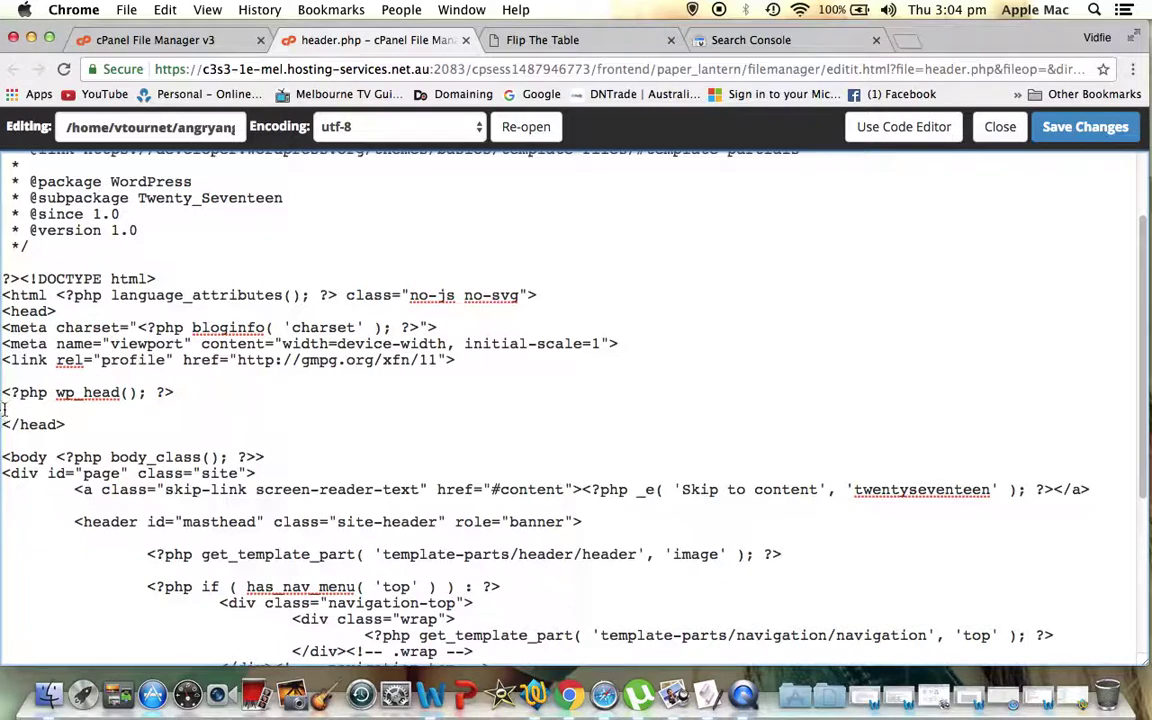
type("<meta name=\"google-site-verification\" content=\"xYJRZ-n6xtuE2IV9bHxYxevkAbcfgzvK8F0CWSCvdgc\" />")
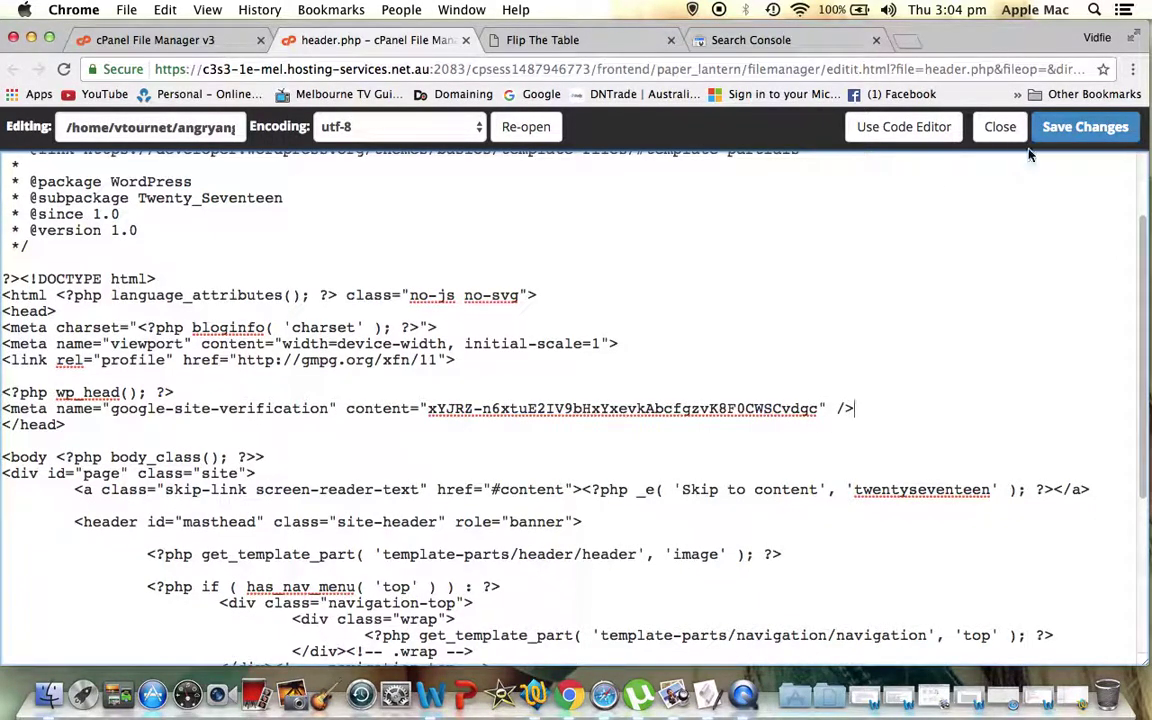
left_click(1073, 129)
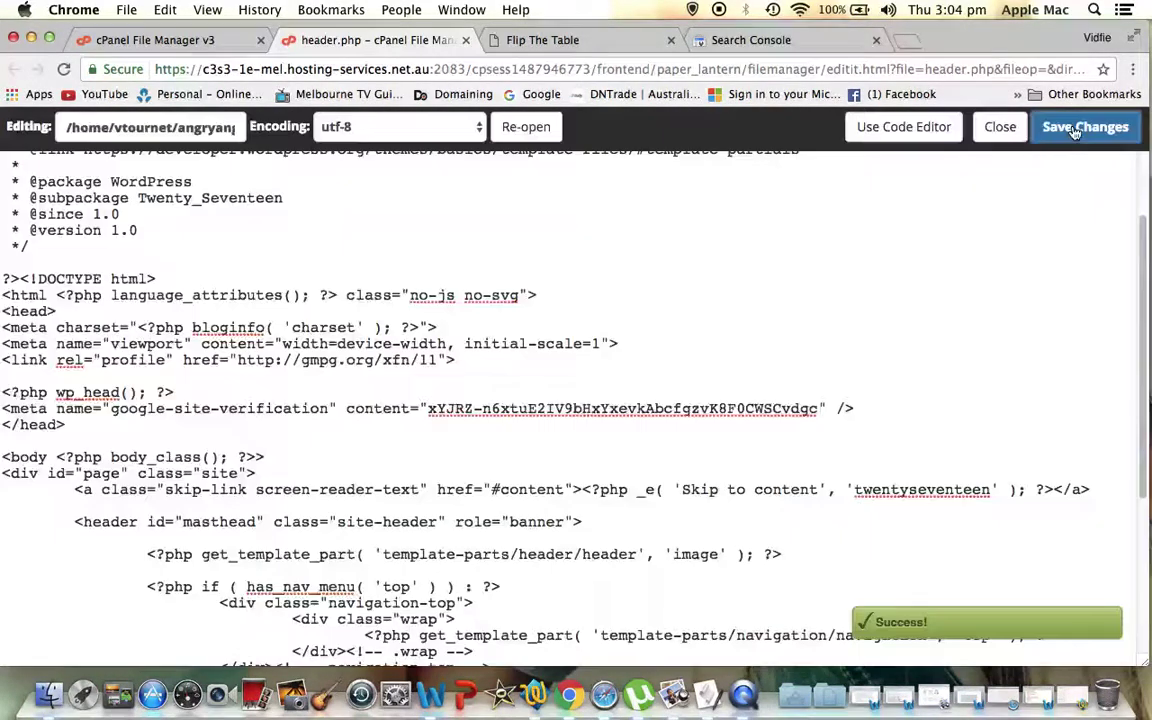
left_click(1001, 128)
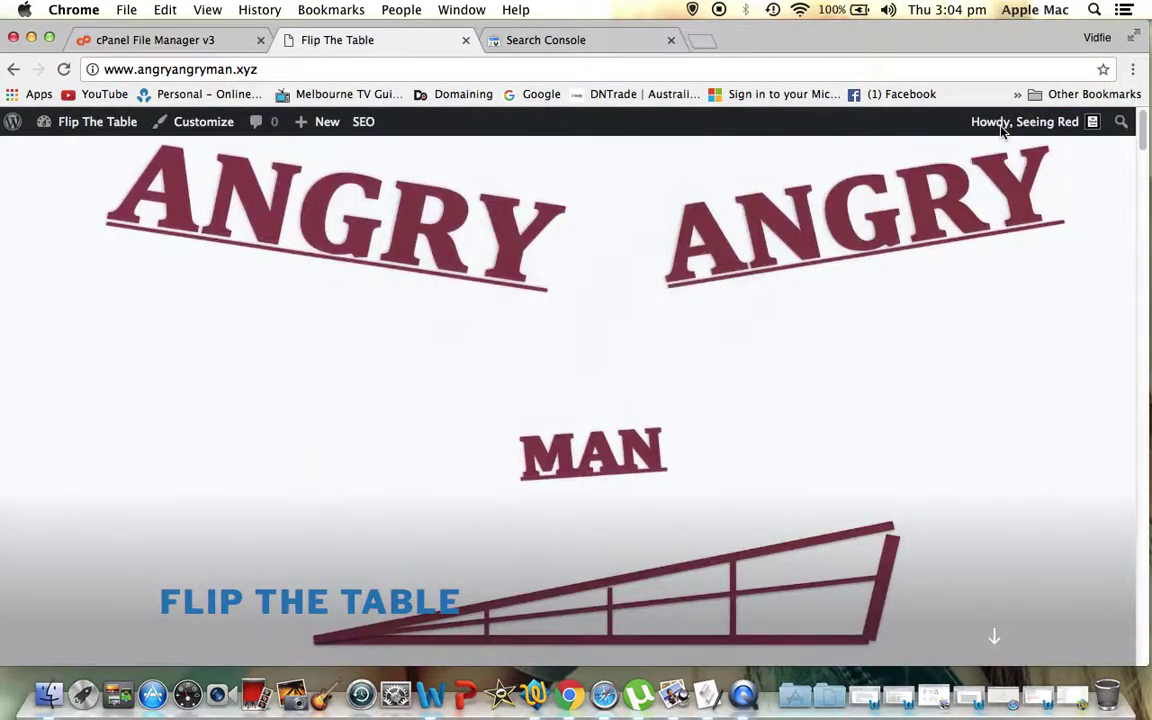
Verify ownership of angryangryman.xyz in Search Console with the HTML tag method and continue to the site's dashboard
left_click(555, 40)
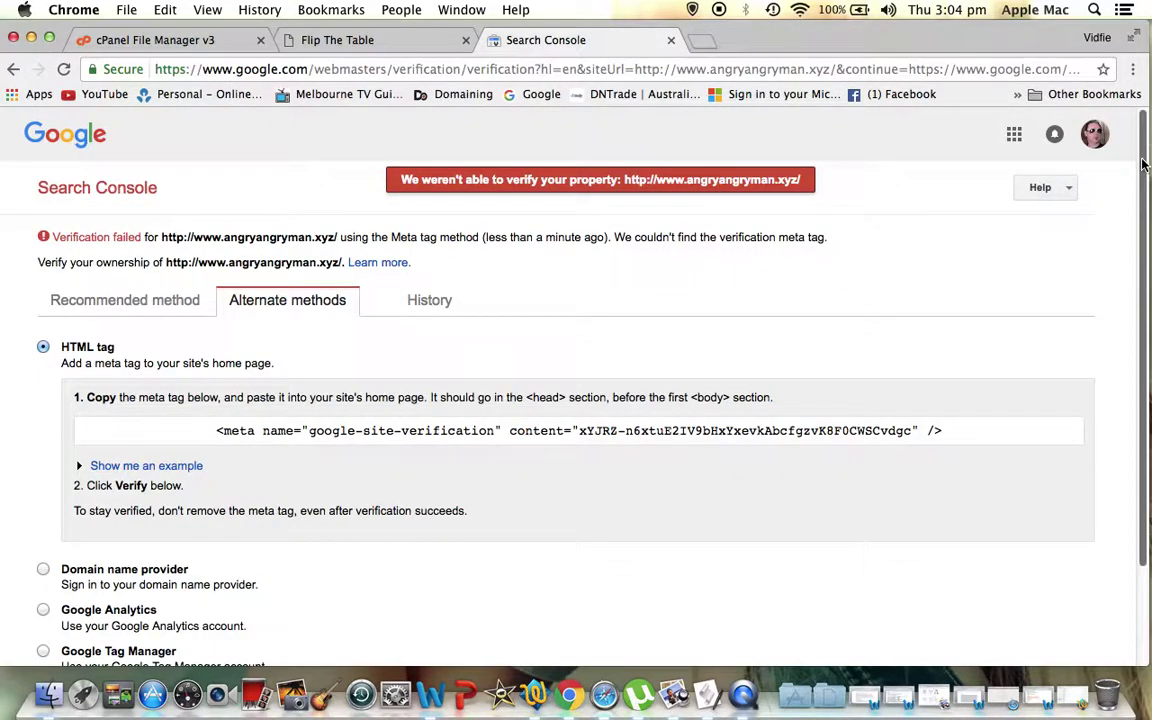
left_click_drag(1143, 171, 1137, 296)
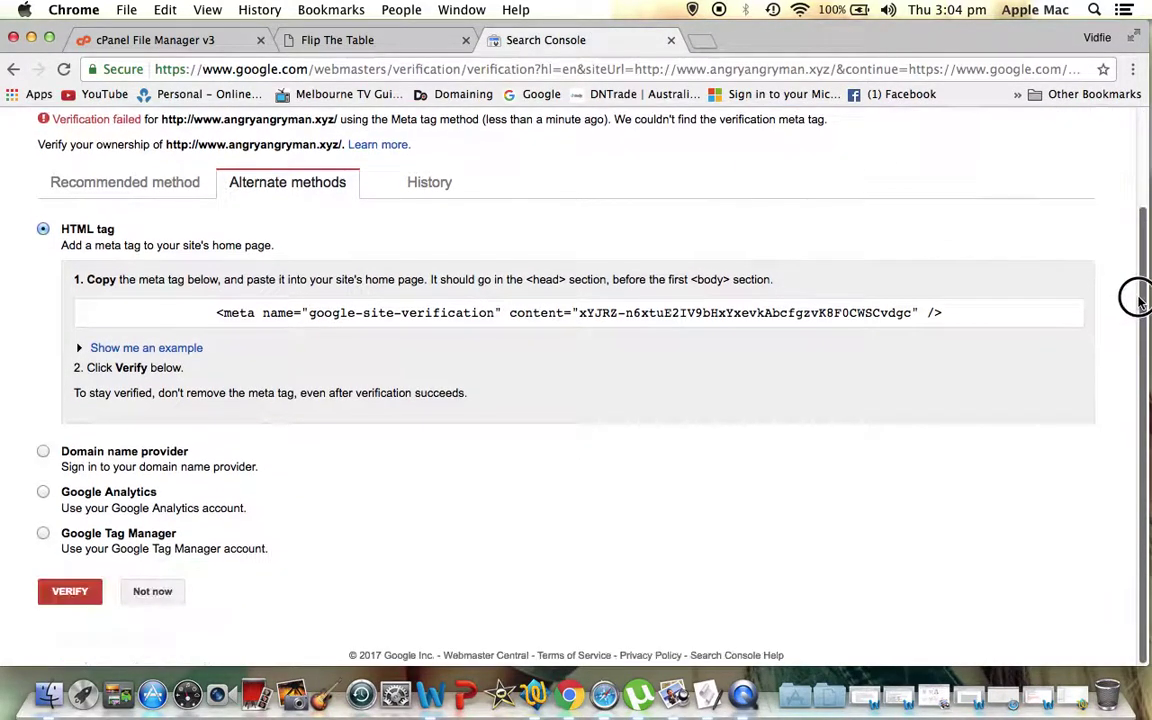
left_click(62, 594)
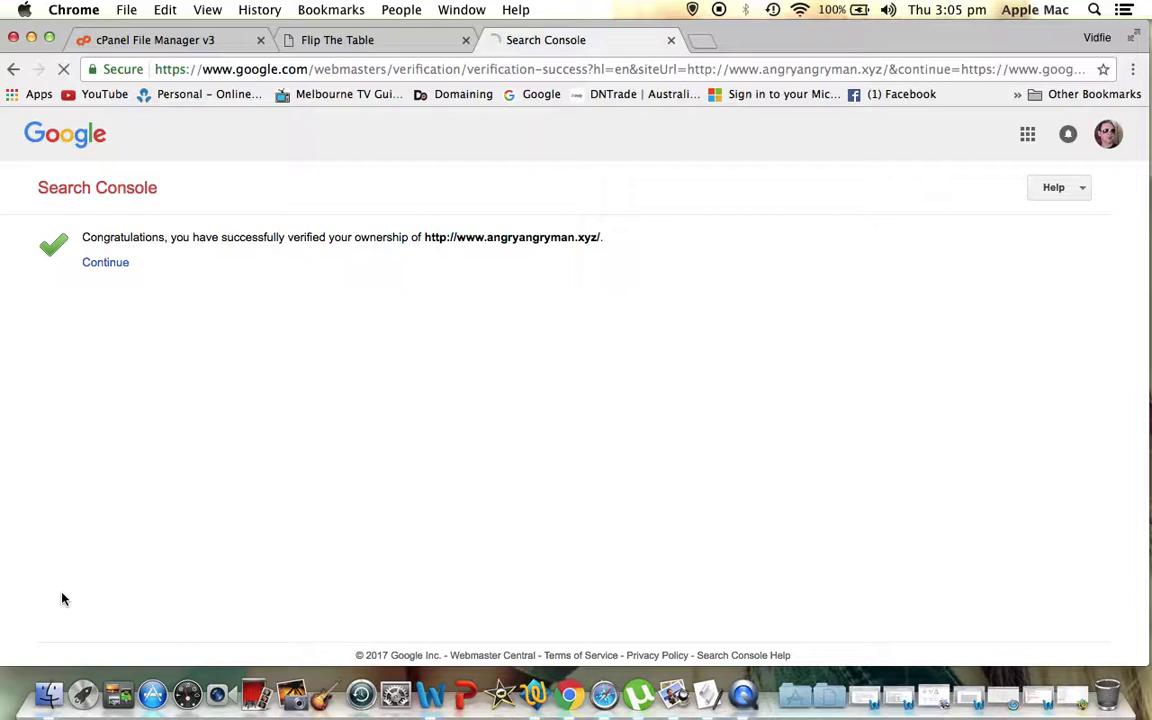
left_click(106, 266)
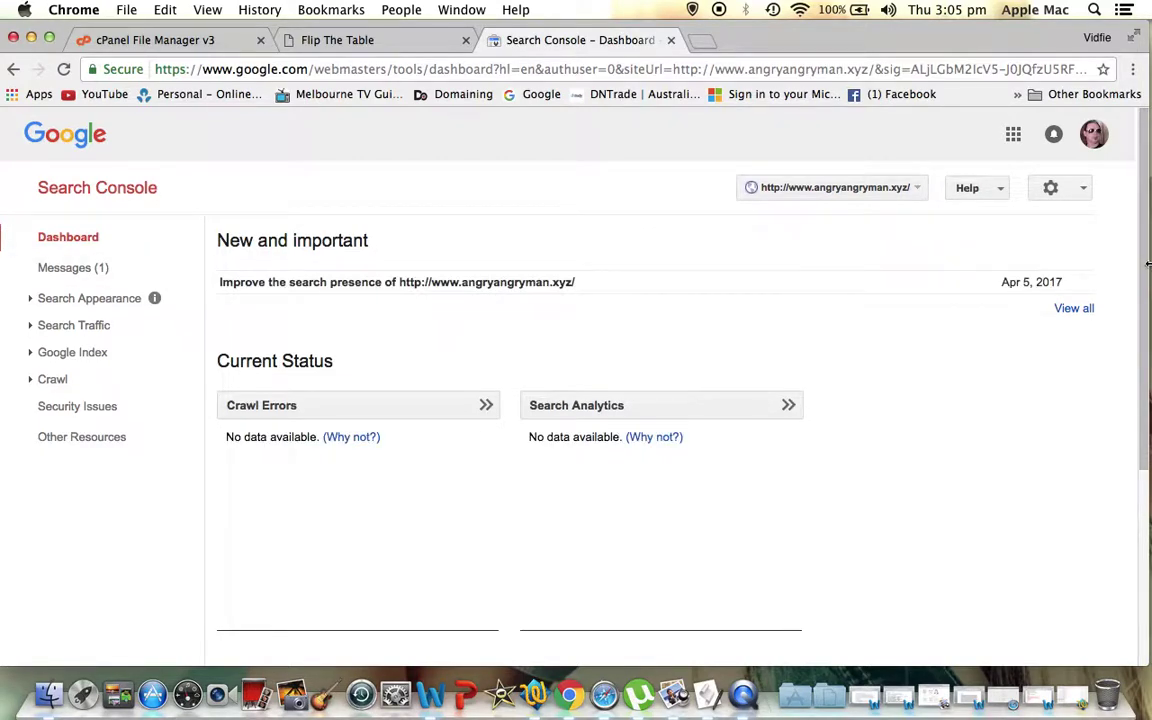
Submit sitemap.xml as the sitemap for angryangryman.xyz and close Search Console
scroll(1139, 406, "down", 5)
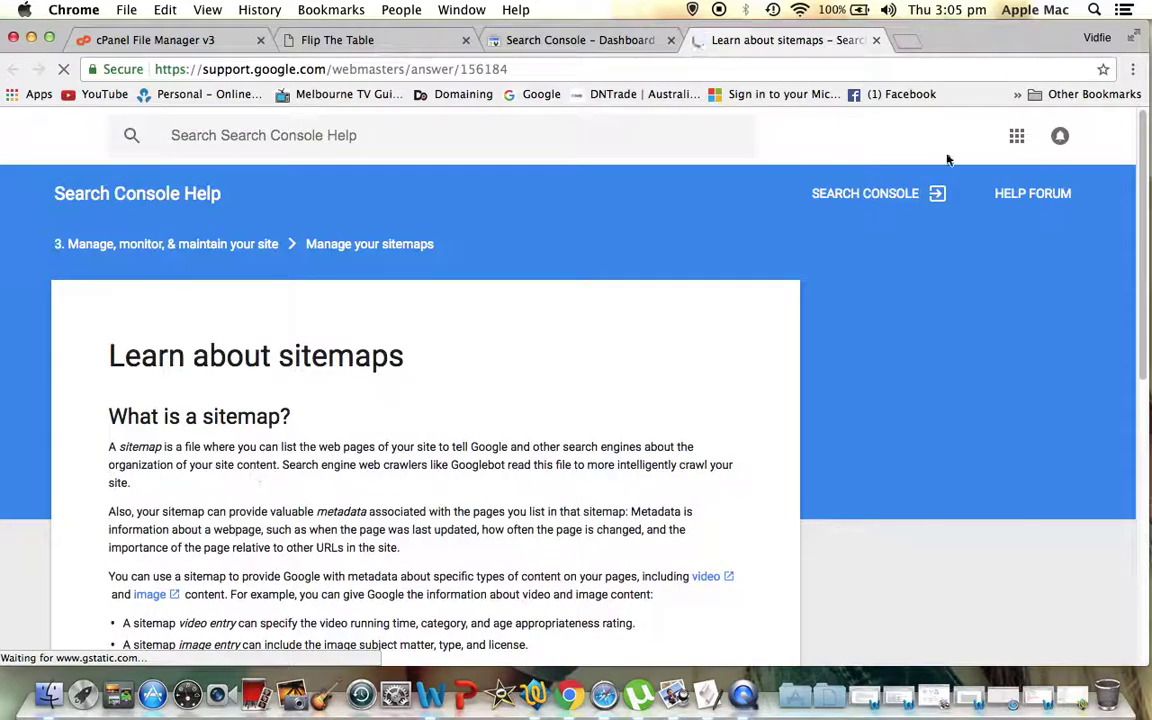
left_click(877, 41)
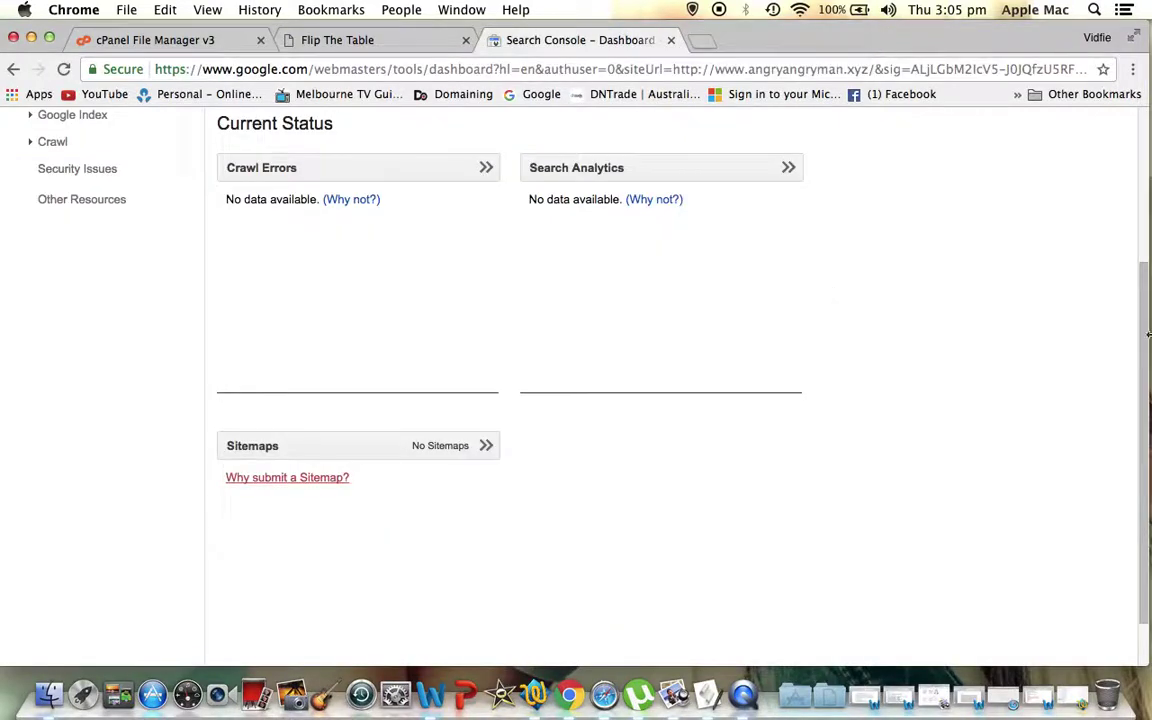
left_click(482, 446)
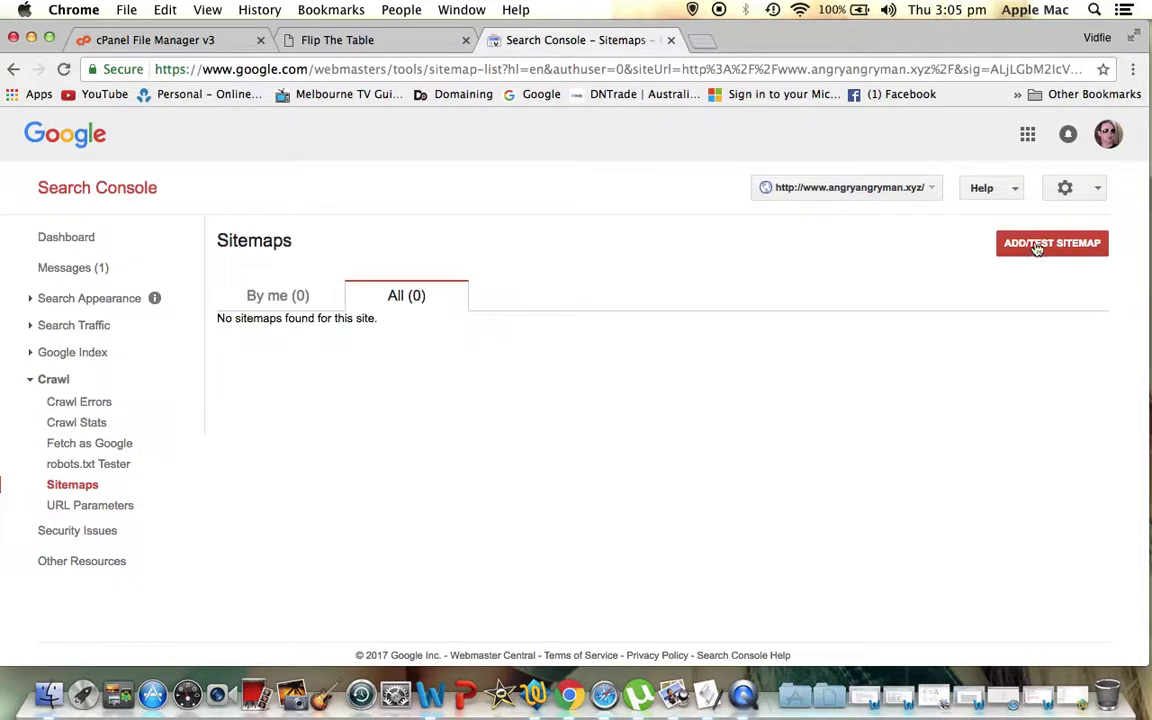
left_click(1037, 246)
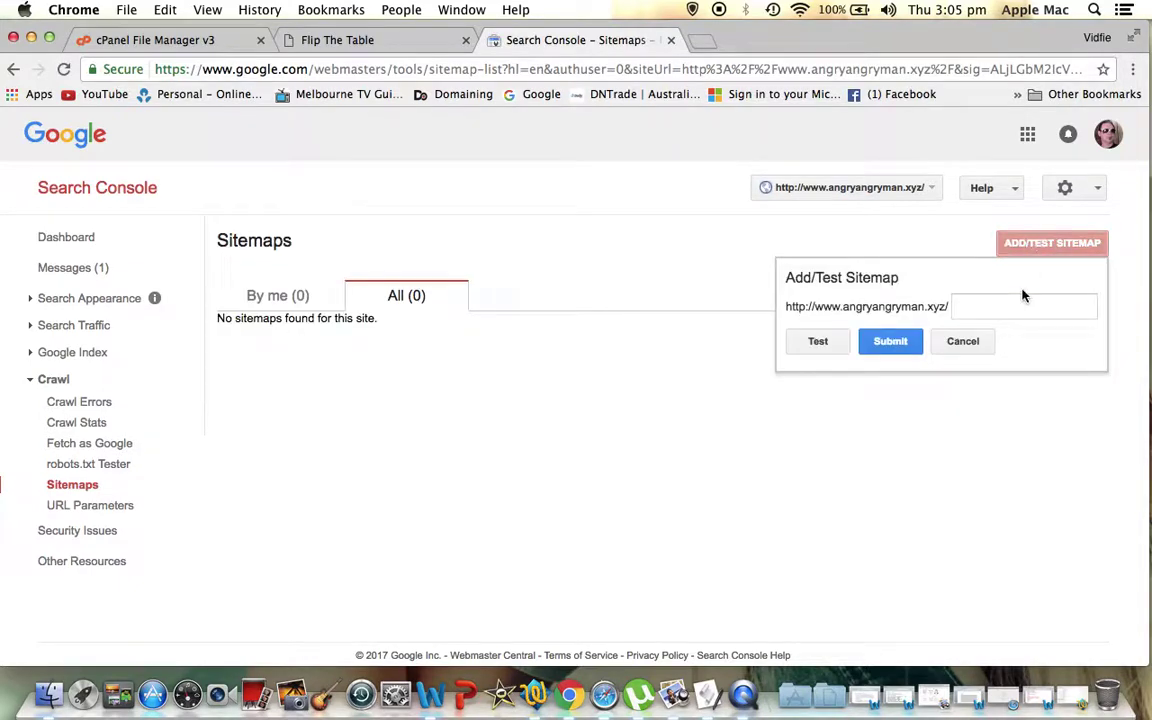
left_click(984, 305)
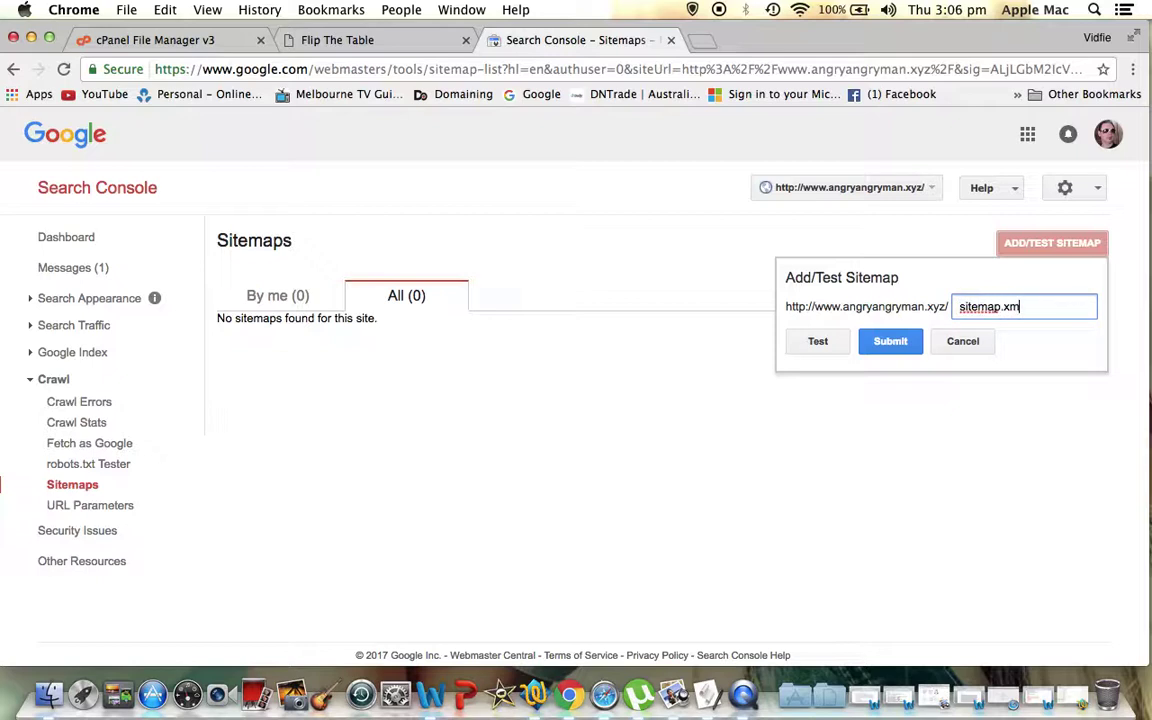
left_click(890, 341)
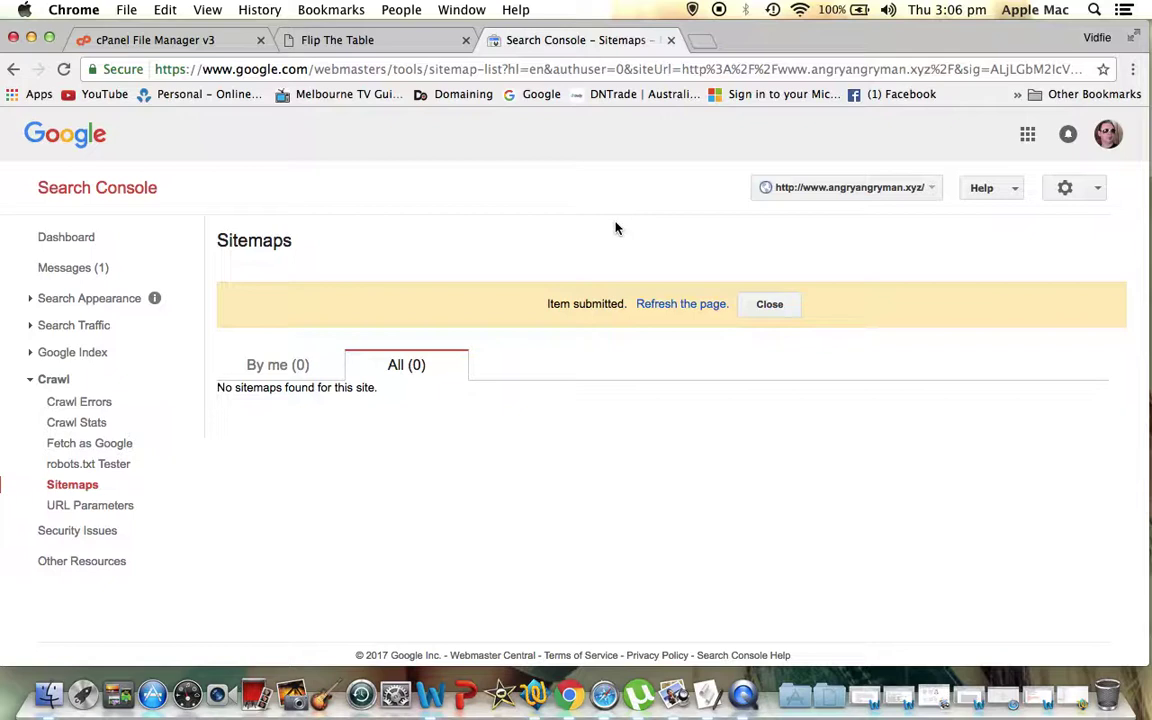
left_click(766, 303)
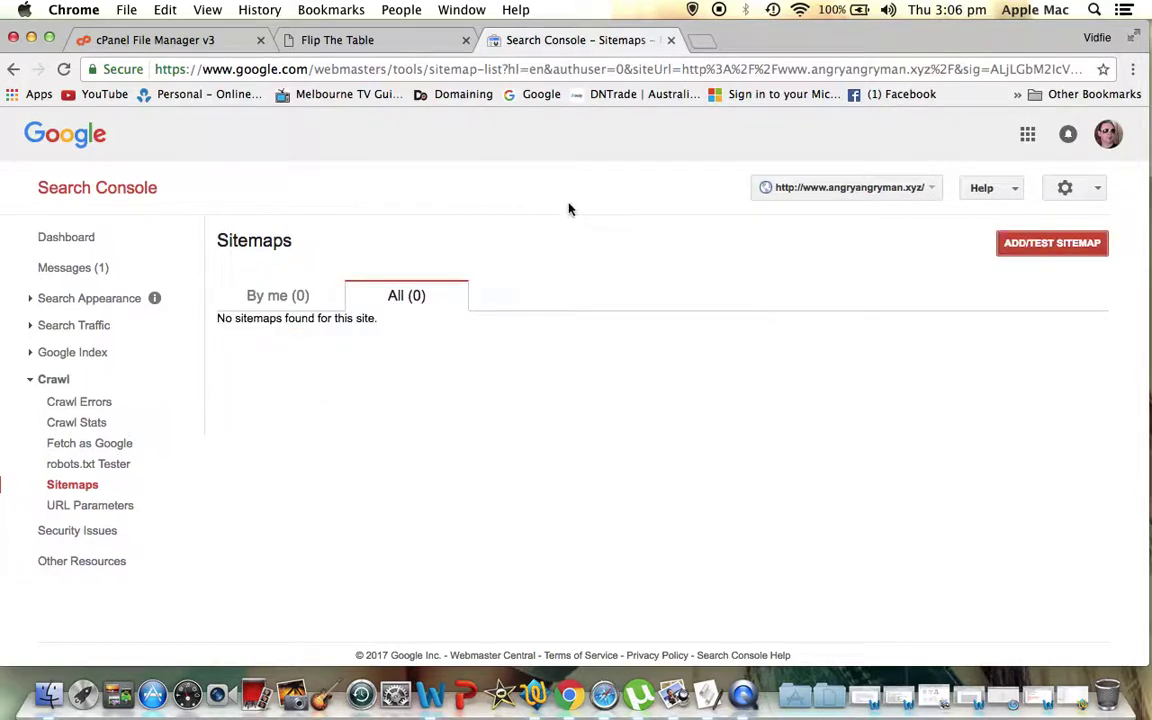
left_click(670, 40)
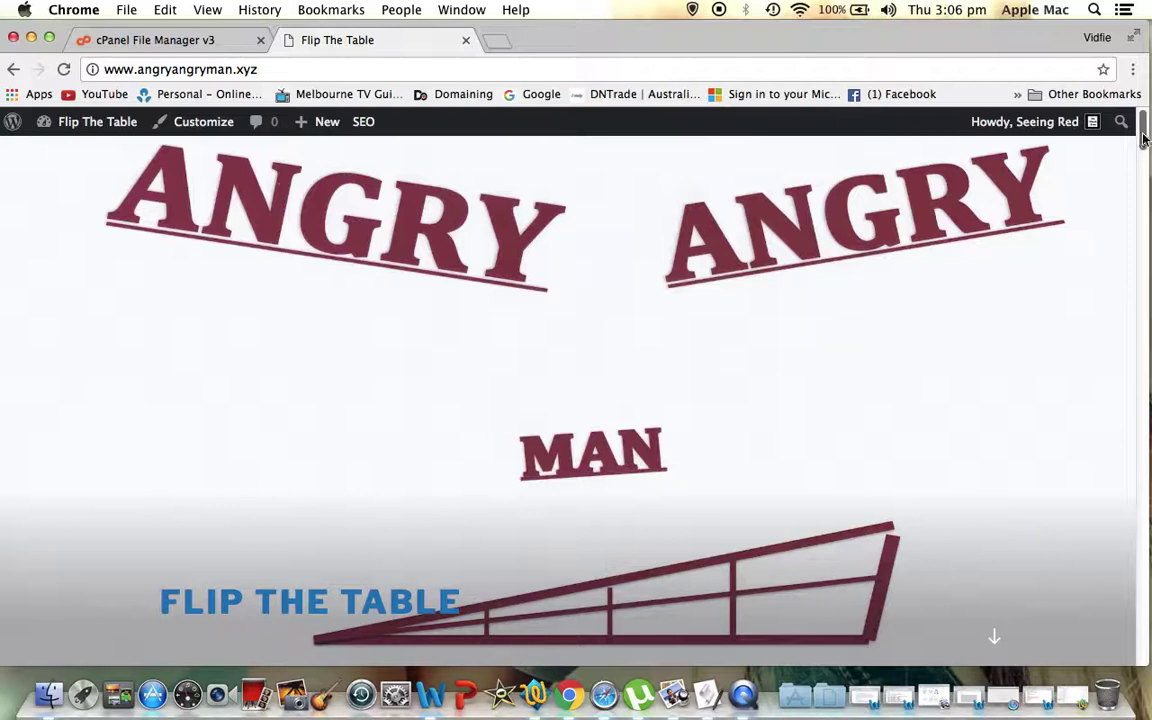
Check the google-site-verification meta tag in Twenty Seventeen's header.php through the WordPress theme editor and return to the live site
left_click_drag(1144, 140, 1145, 204)
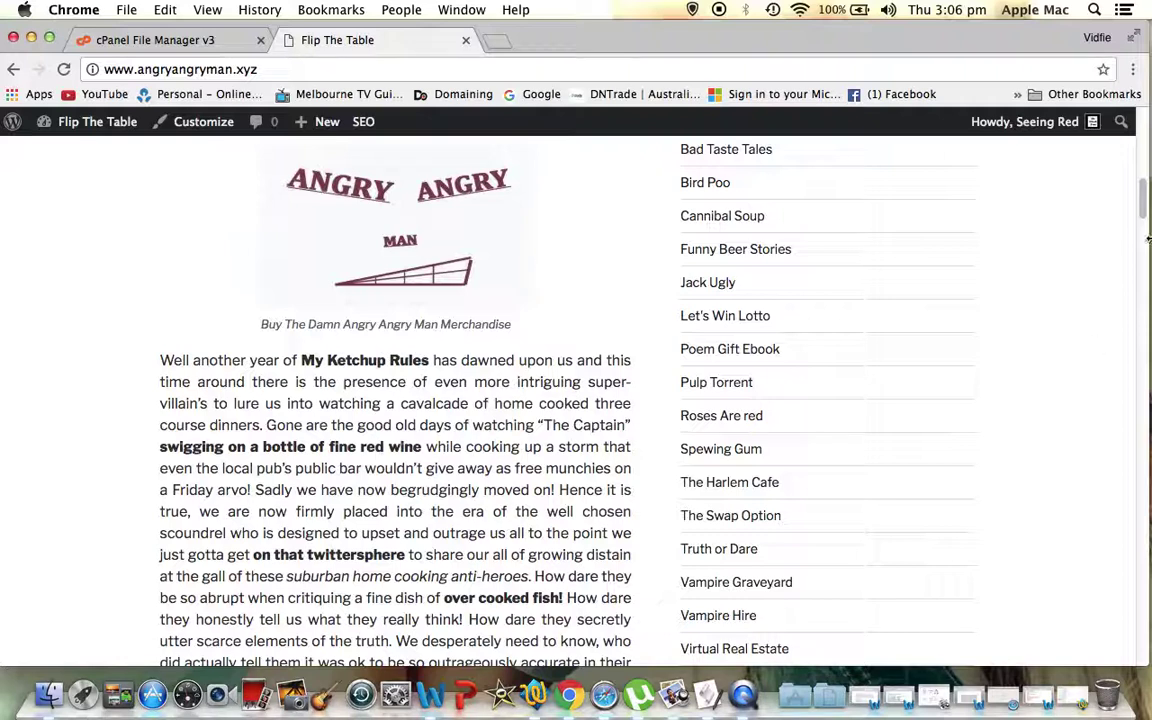
left_click_drag(1139, 175, 1139, 131)
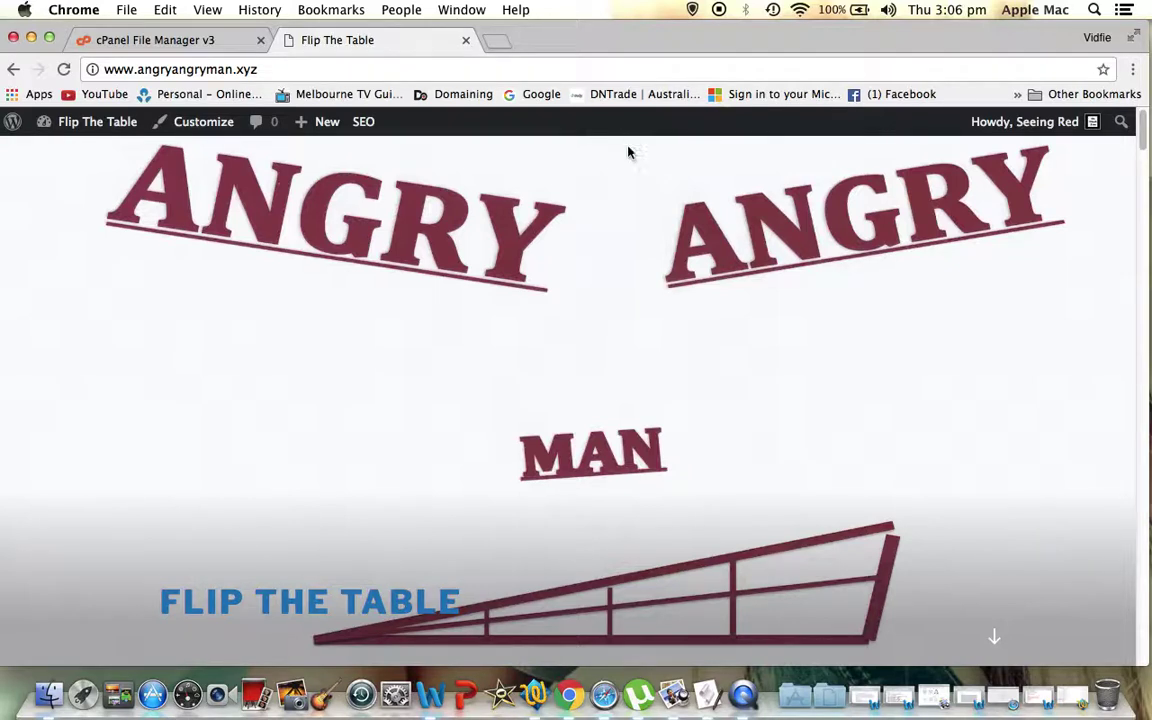
left_click(90, 127)
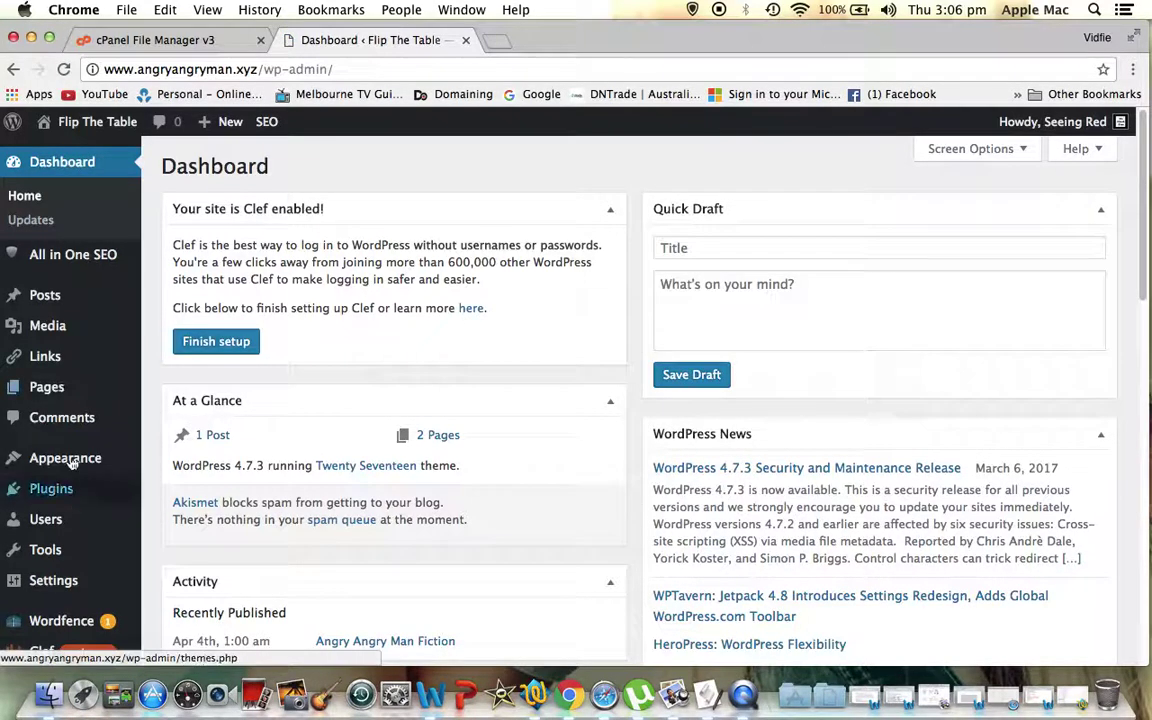
mouse_move(60, 458)
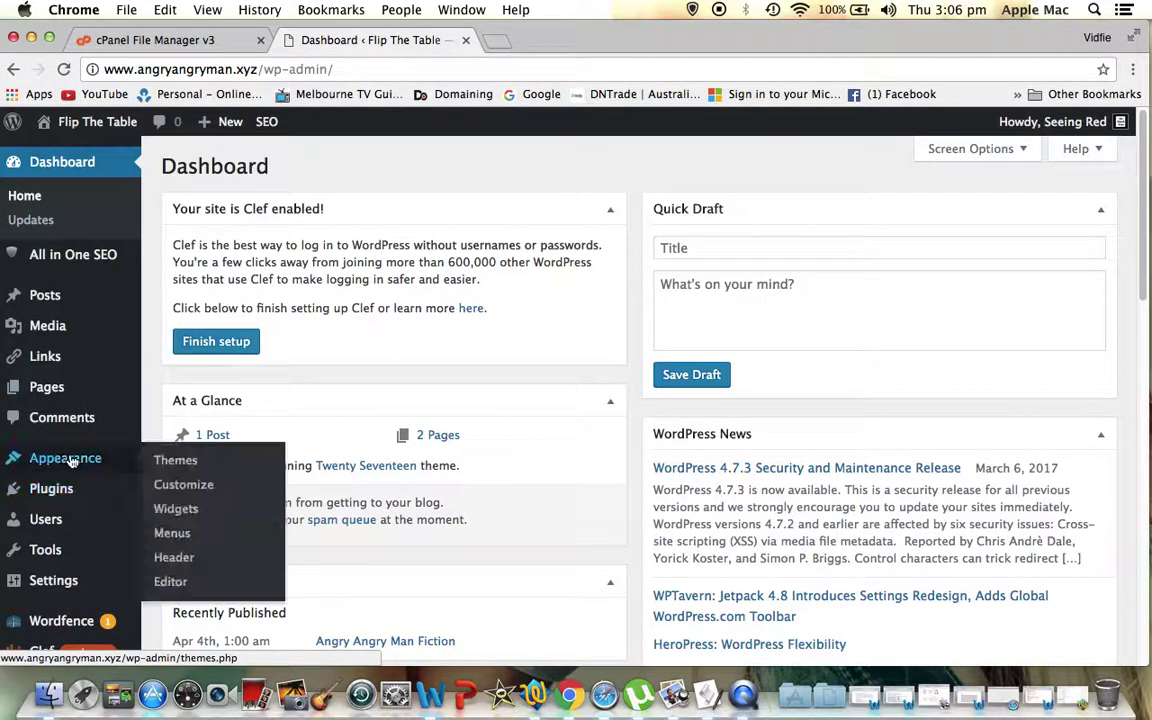
left_click(168, 583)
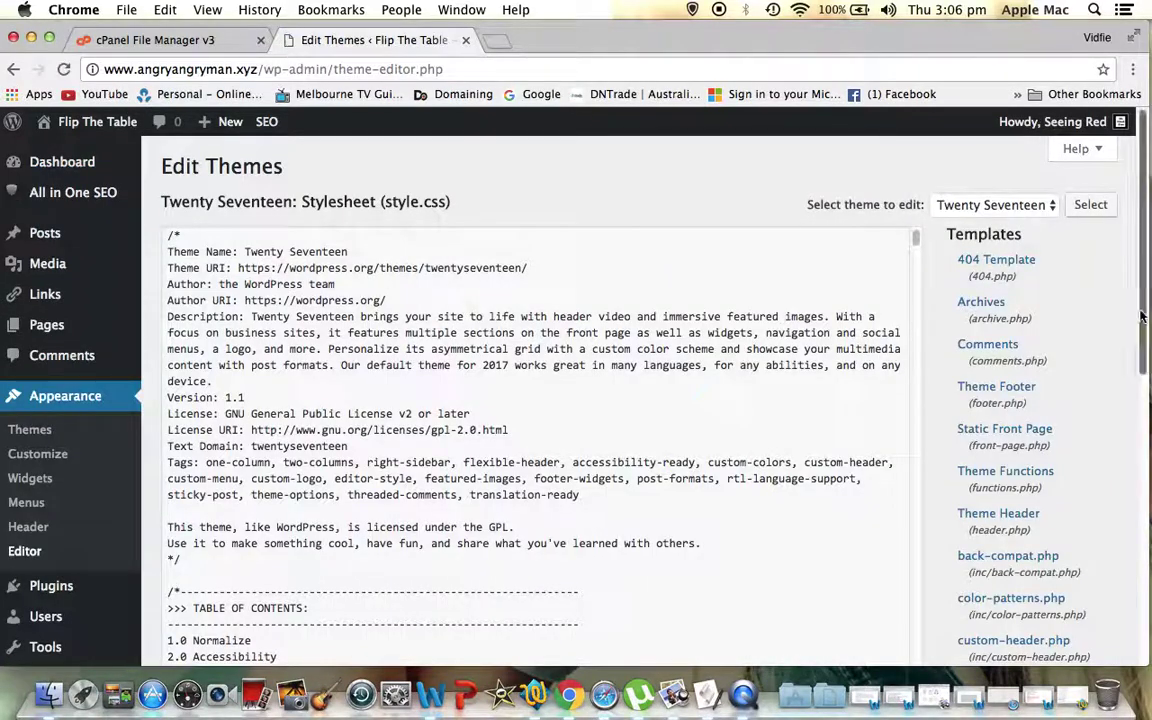
left_click_drag(1136, 328, 1140, 350)
left_click(985, 442)
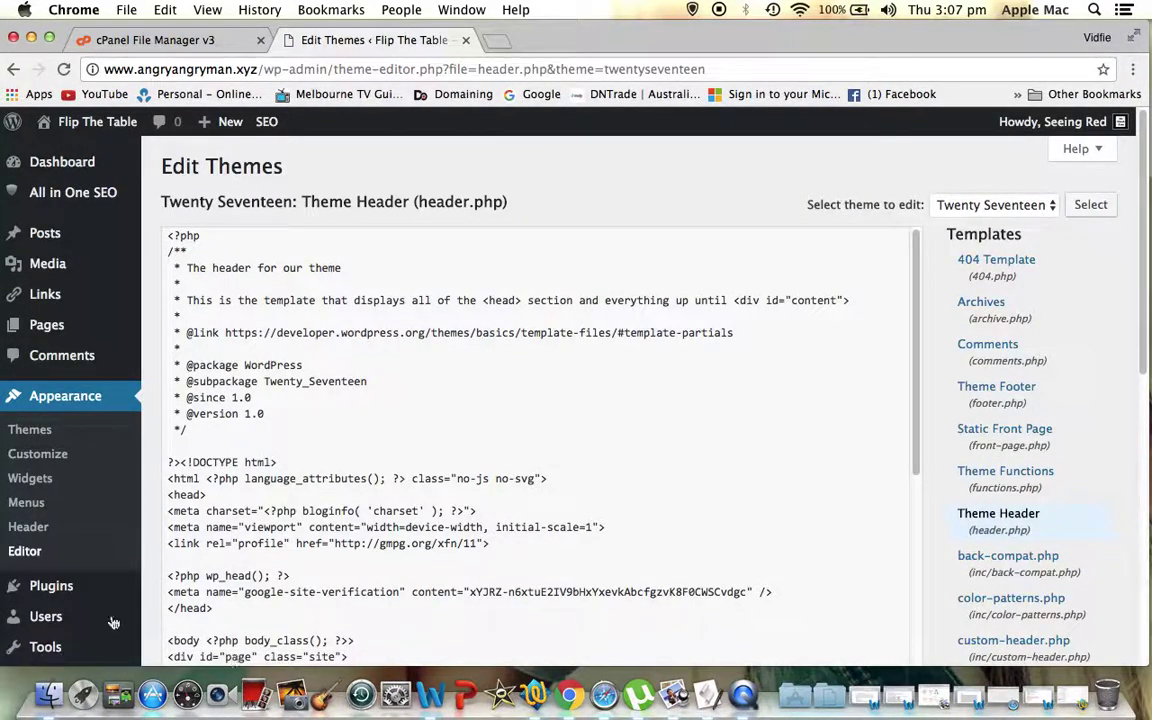
left_click_drag(778, 590, 166, 591)
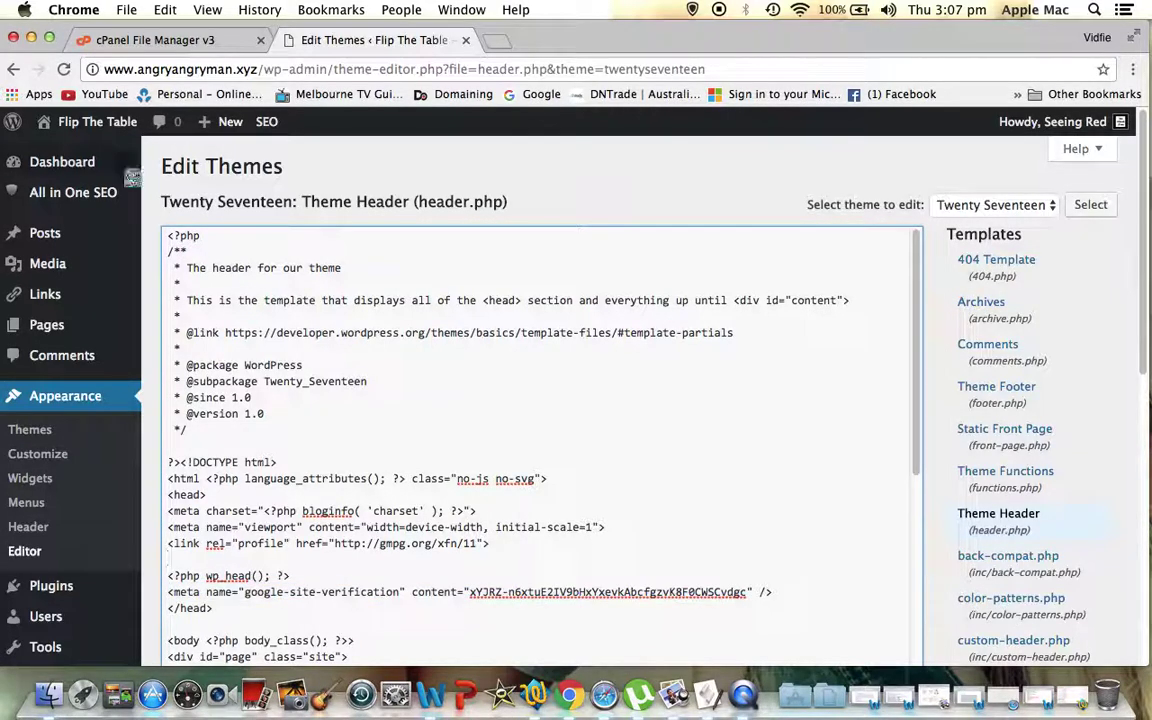
left_click(83, 123)
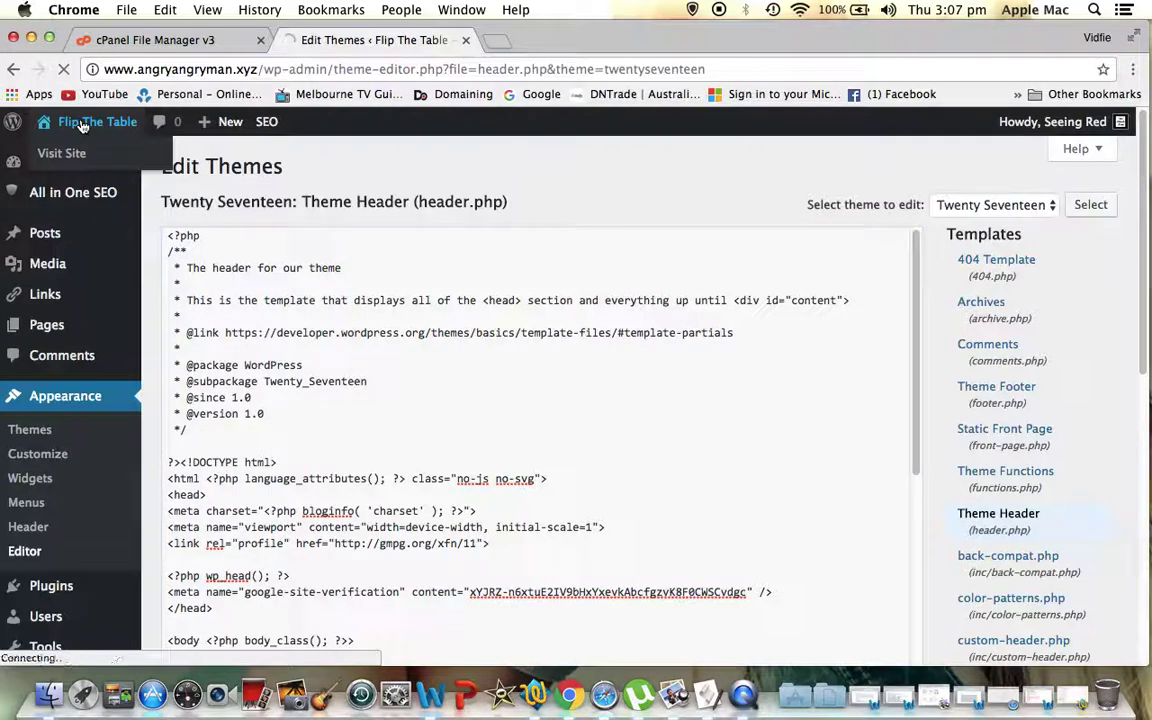